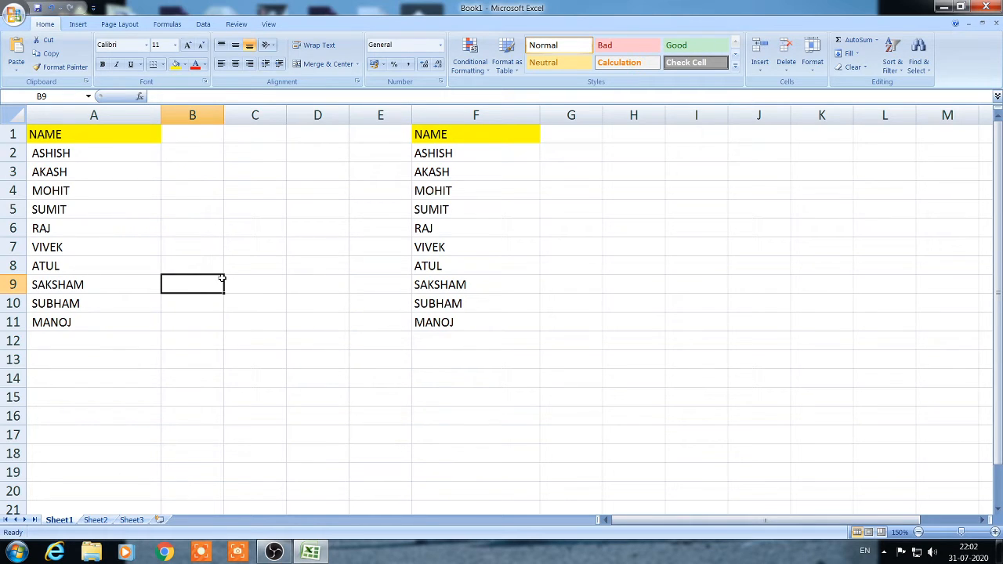
Look over the names listed under the two NAME headings in columns A and F
{"action": "key", "text": "Up"}
{"action": "key", "text": "Left"}
{"action": "key", "text": "Up"}
{"action": "key", "text": "Up"}
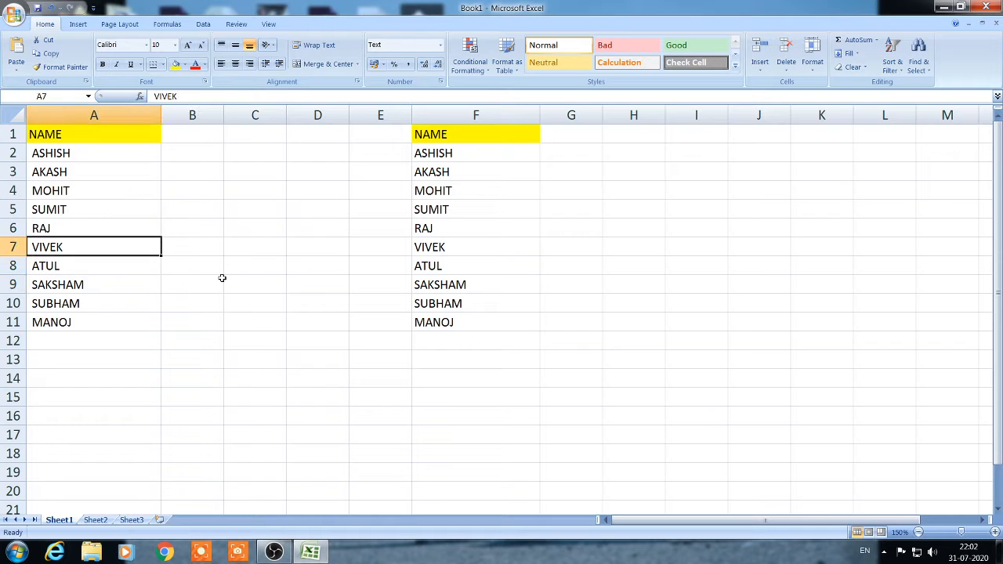
{"action": "key", "text": "Up"}
{"action": "key", "text": "Up"}
{"action": "key", "text": "Up"}
{"action": "key", "text": "Up"}
{"action": "key", "text": "Up"}
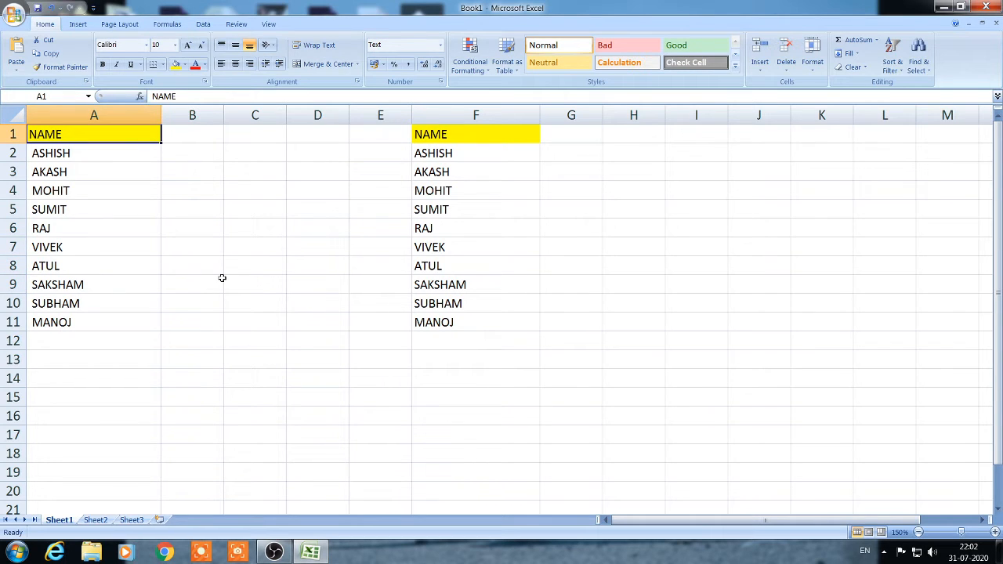
{"action": "key", "text": "Down"}
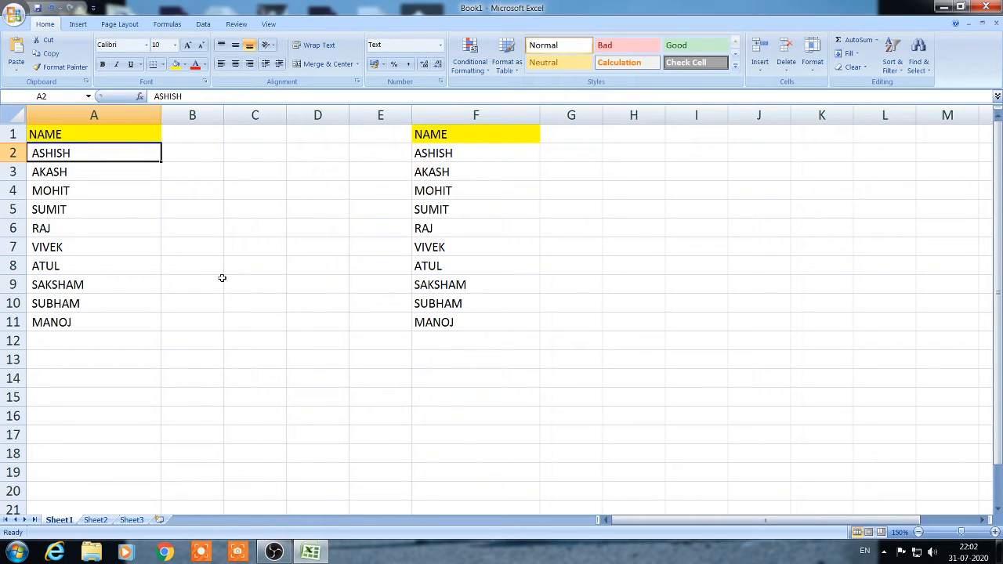
{"action": "key", "text": "Right"}
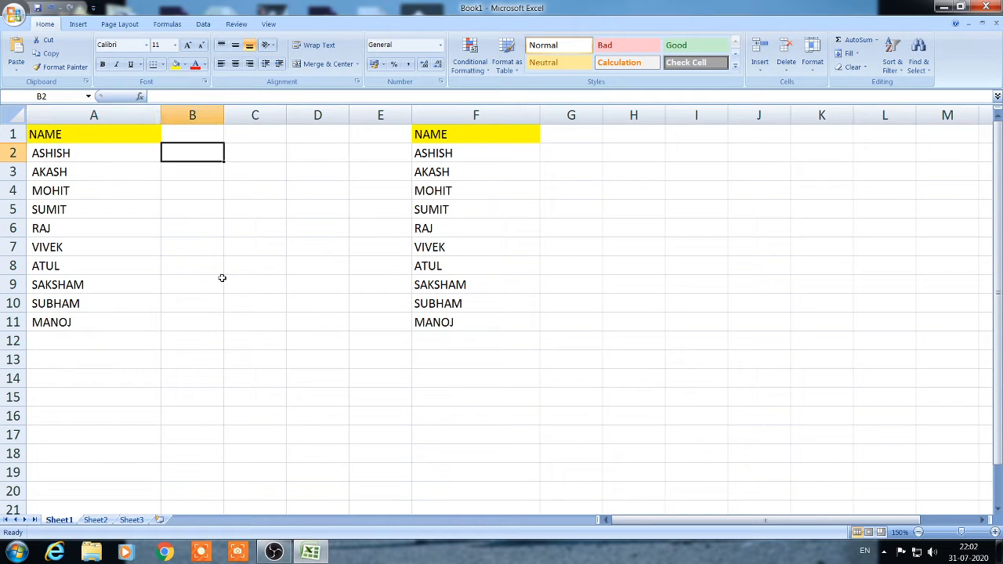
{"action": "key", "text": "Left"}
{"action": "key", "text": "Right"}
{"action": "key", "text": "Right"}
{"action": "key", "text": "Right"}
{"action": "key", "text": "Right"}
{"action": "key", "text": "Right"}
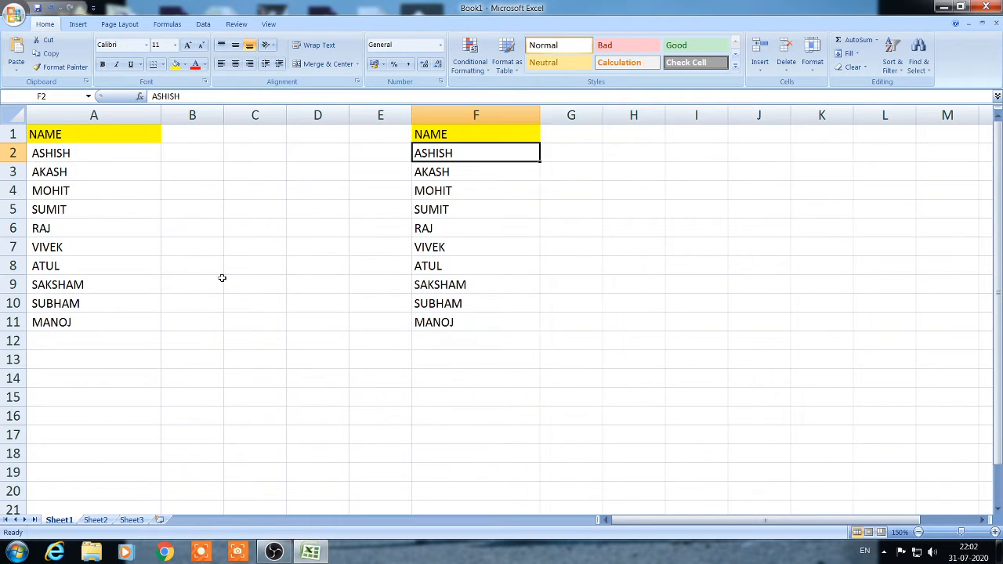
{"action": "key", "text": "Down"}
{"action": "key", "text": "Down"}
{"action": "key", "text": "Down"}
{"action": "key", "text": "Down"}
{"action": "key", "text": "Down"}
{"action": "key", "text": "Down"}
{"action": "key", "text": "Down"}
{"action": "key", "text": "Left"}
{"action": "key", "text": "Left"}
{"action": "key", "text": "Left"}
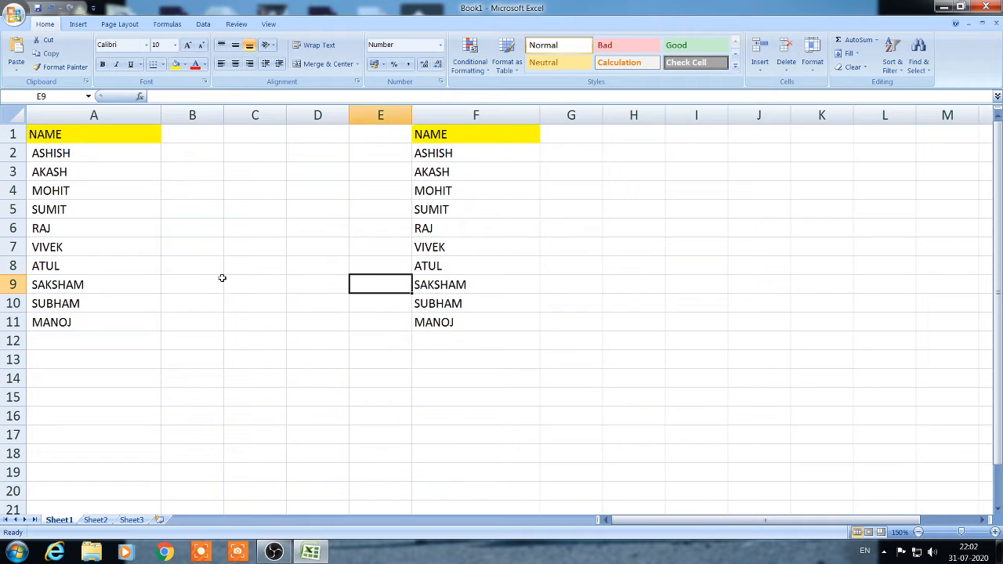
Enter =VLOOKUP(A2,F2:F11,1,0) in C2 to look up the first name from column A in the column F list
{"action": "key", "text": "Up"}
{"action": "key", "text": "Up"}
{"action": "key", "text": "Up"}
{"action": "key", "text": "Up"}
{"action": "key", "text": "Up"}
{"action": "key", "text": "Up"}
{"action": "key", "text": "Up"}
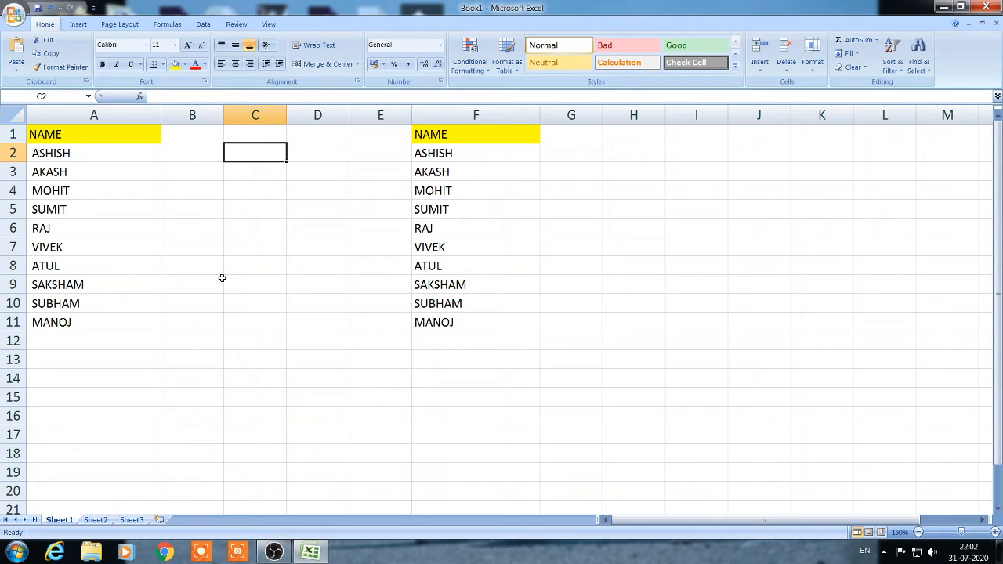
{"action": "type", "text": "=v"}
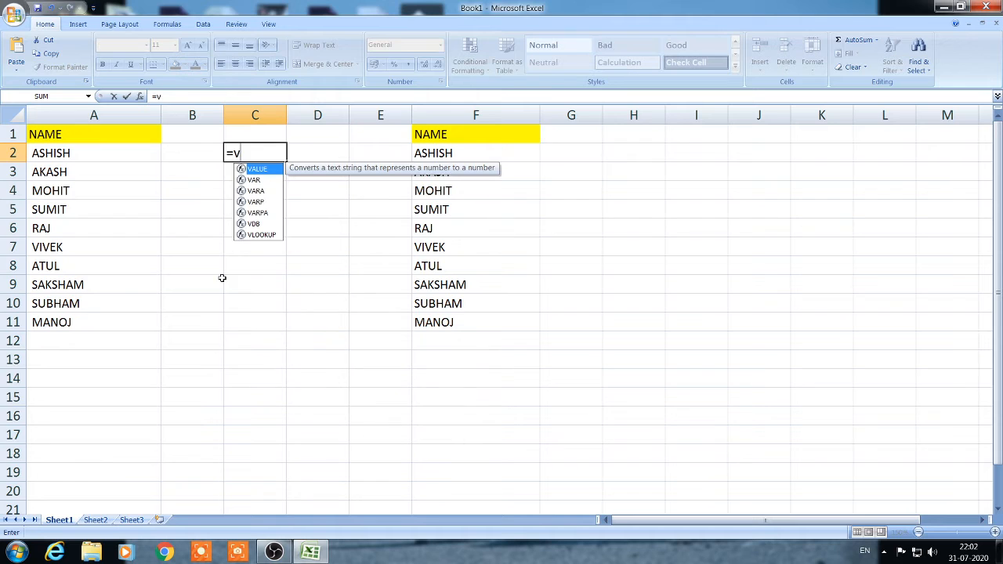
{"action": "type", "text": "lookup"}
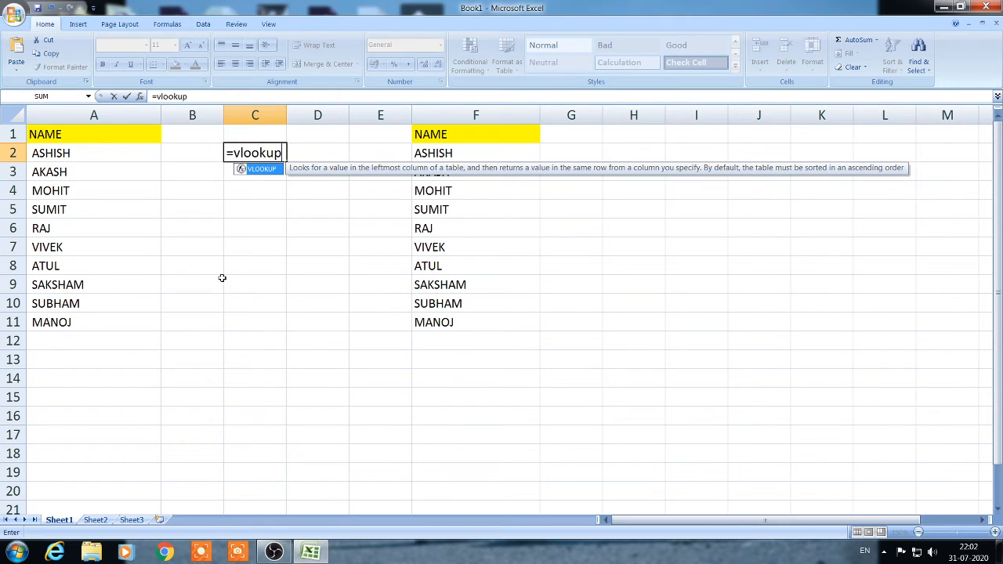
{"action": "type", "text": "("}
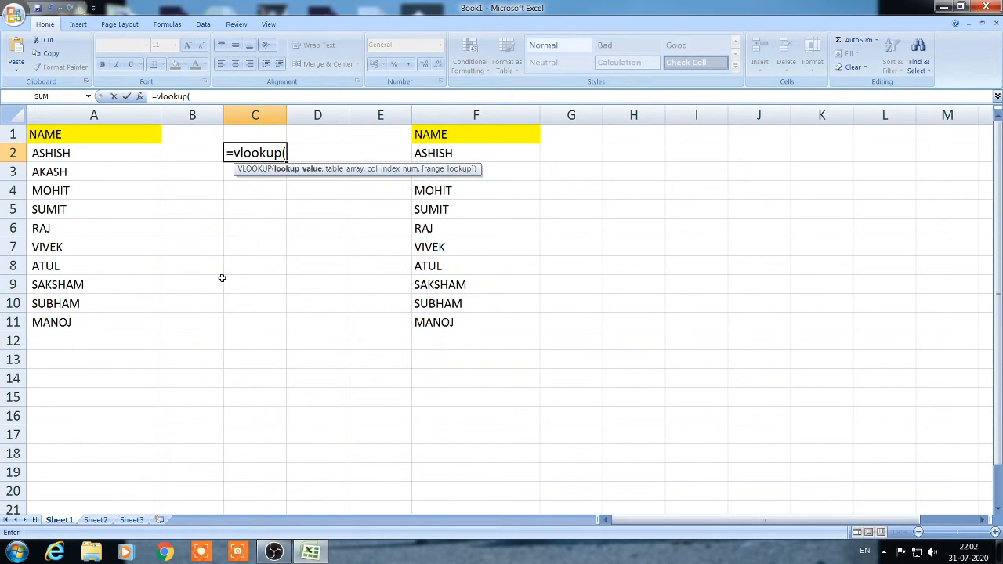
{"action": "key", "text": "Left"}
{"action": "key", "text": "Left"}
{"action": "type", "text": ","}
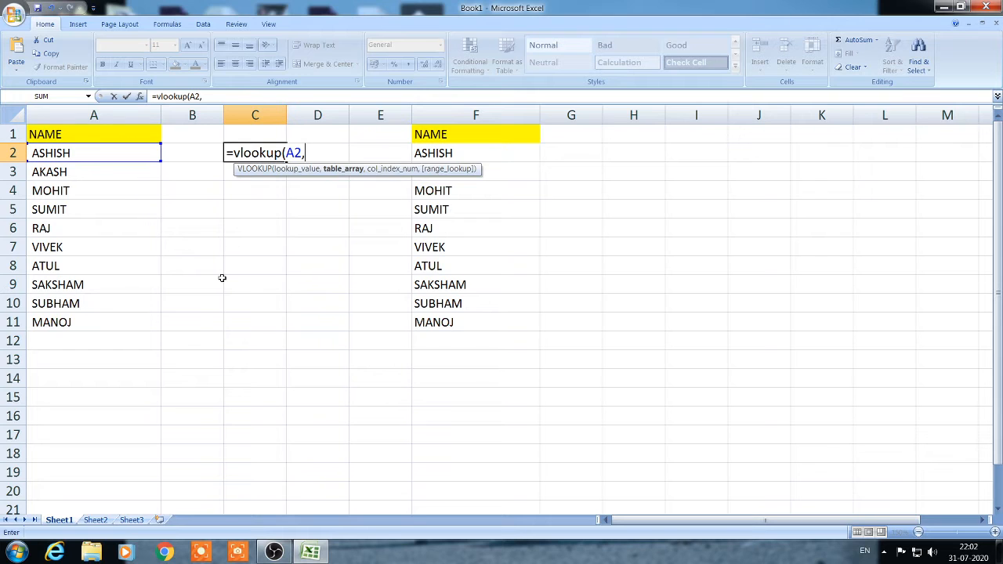
{"action": "key", "text": "Right"}
{"action": "key", "text": "Right"}
{"action": "key", "text": "Right"}
{"action": "key", "text": "ctrl+shift+Down"}
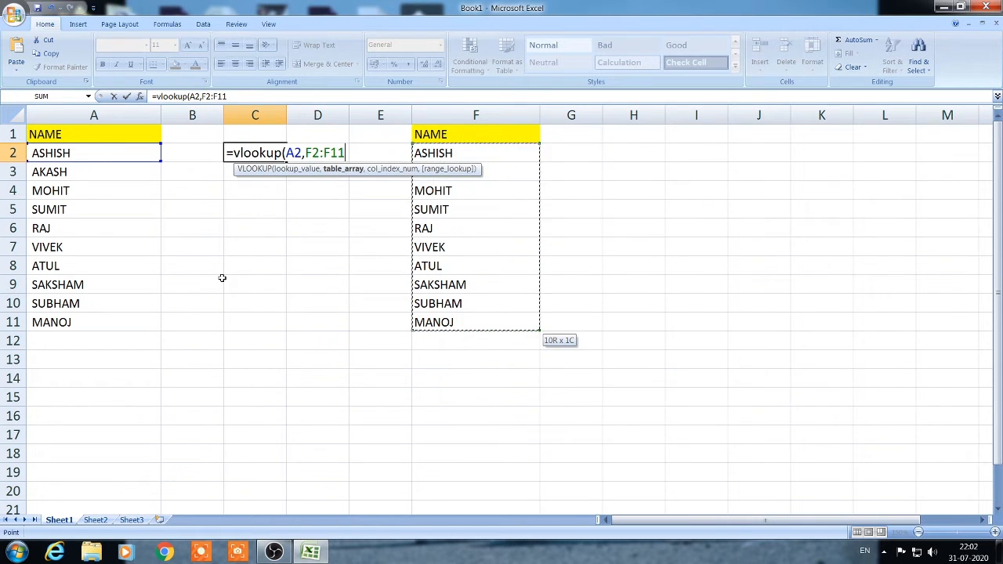
{"action": "type", "text": ","}
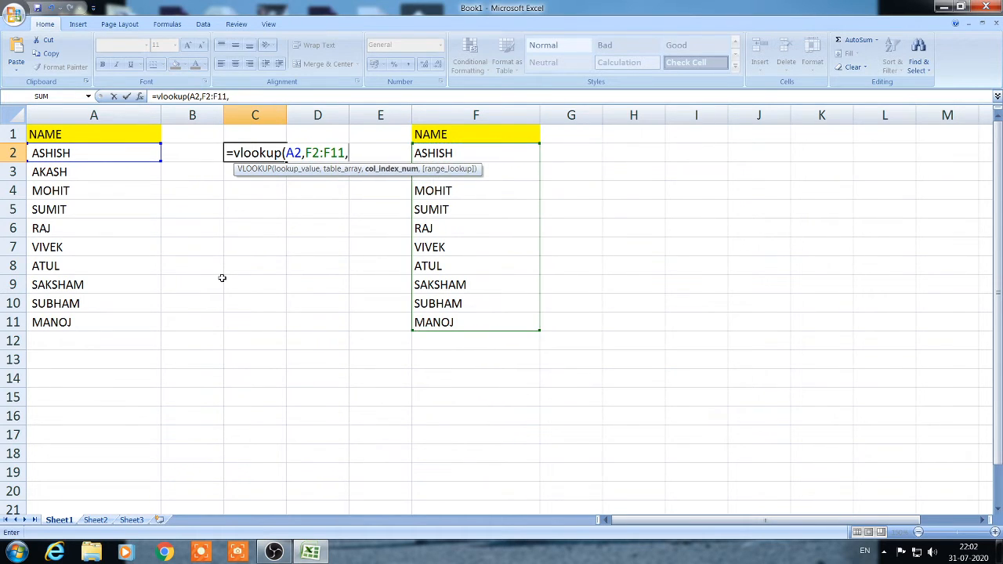
{"action": "type", "text": "1,0"}
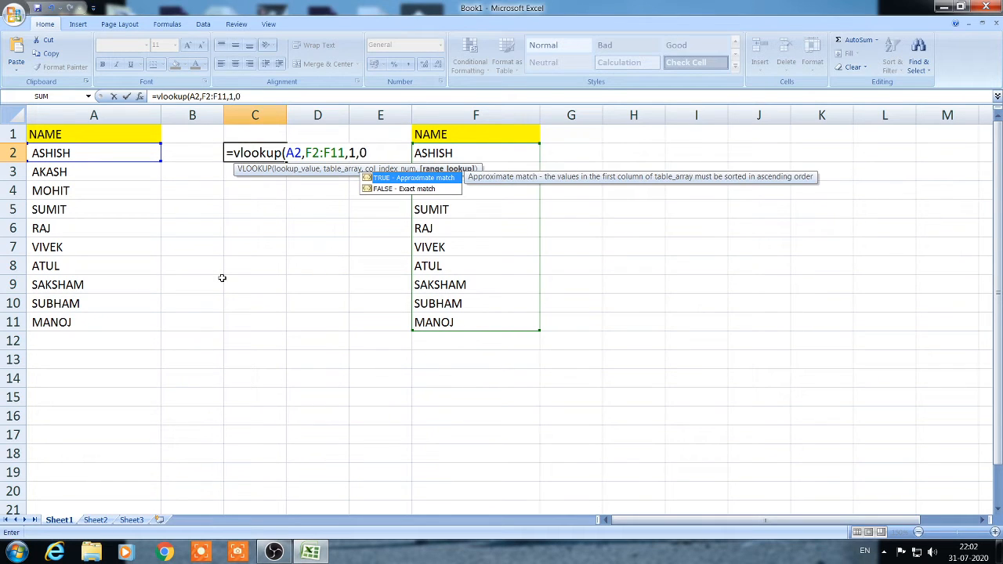
{"action": "key", "text": "Return"}
Copy the VLOOKUP formula from C2 into C3:C11, alongside the remaining names
{"action": "key", "text": "Up"}
{"action": "key", "text": "ctrl+c"}
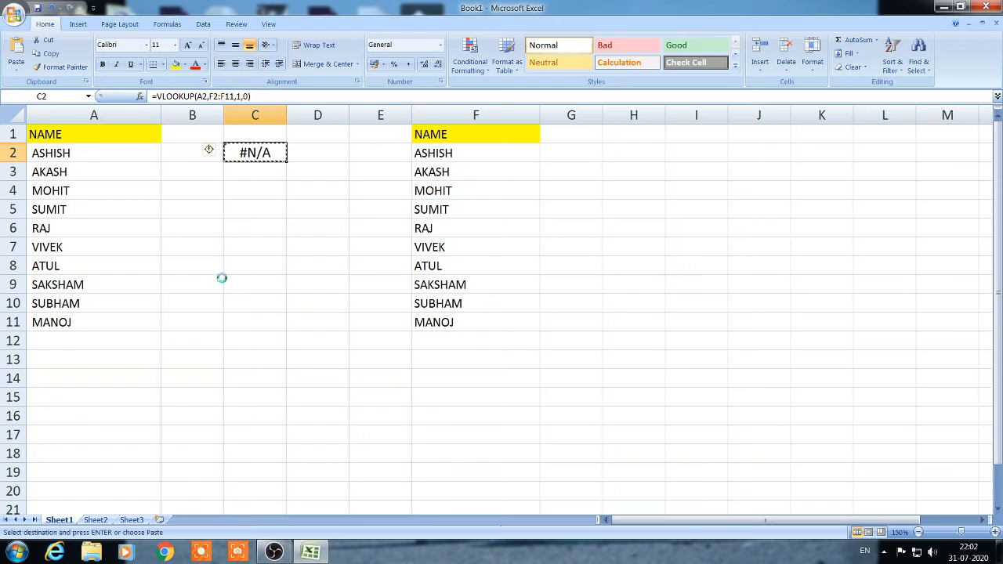
{"action": "key", "text": "Left"}
{"action": "key", "text": "Left"}
{"action": "key", "text": "ctrl+Down"}
{"action": "key", "text": "Right"}
{"action": "key", "text": "Right"}
{"action": "key", "text": "ctrl+shift+Up"}
{"action": "key", "text": "shift+Down"}
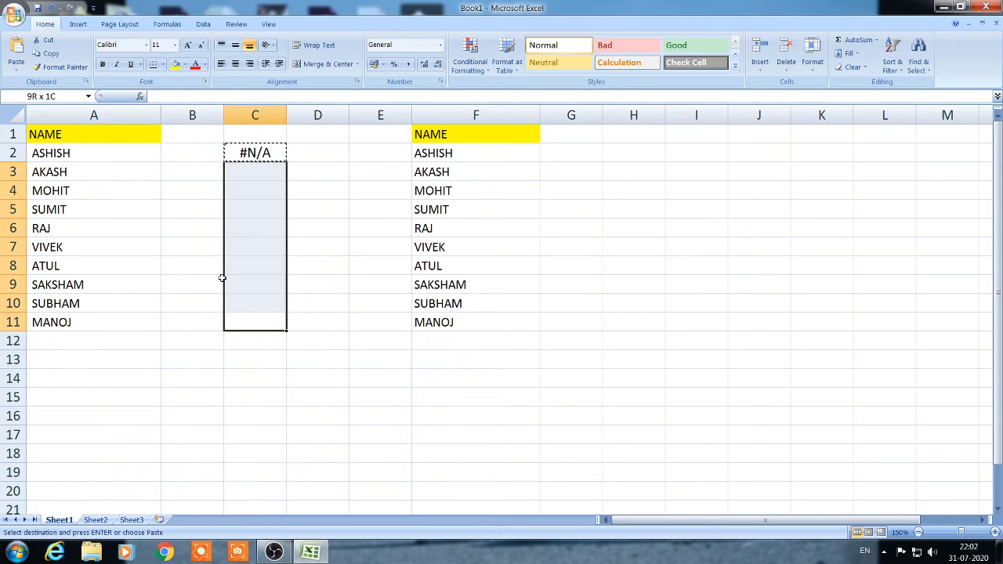
{"action": "key", "text": "ctrl+v"}
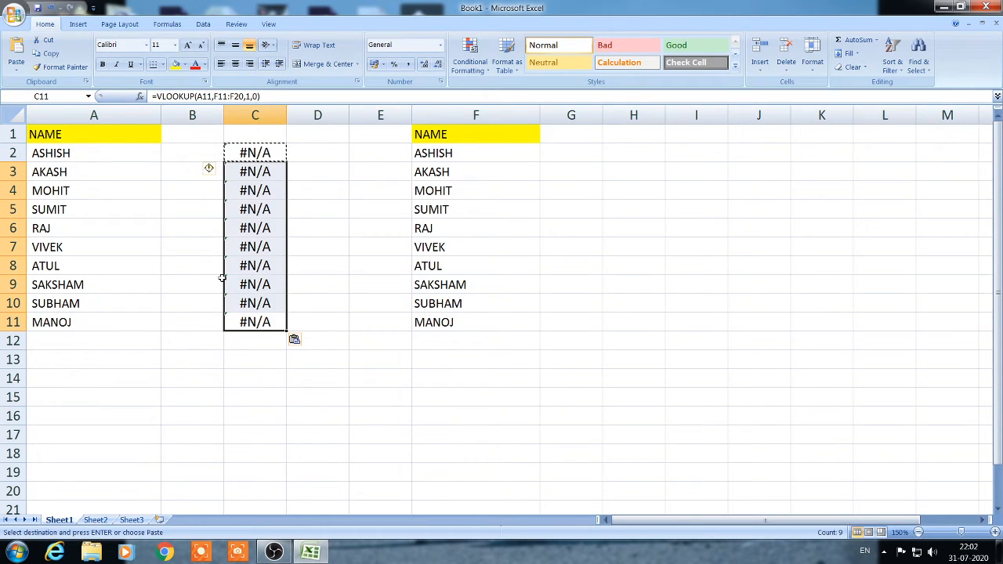
{"action": "key", "text": "Up"}
{"action": "key", "text": "Up"}
{"action": "key", "text": "ctrl+Up"}
{"action": "key", "text": "Up"}
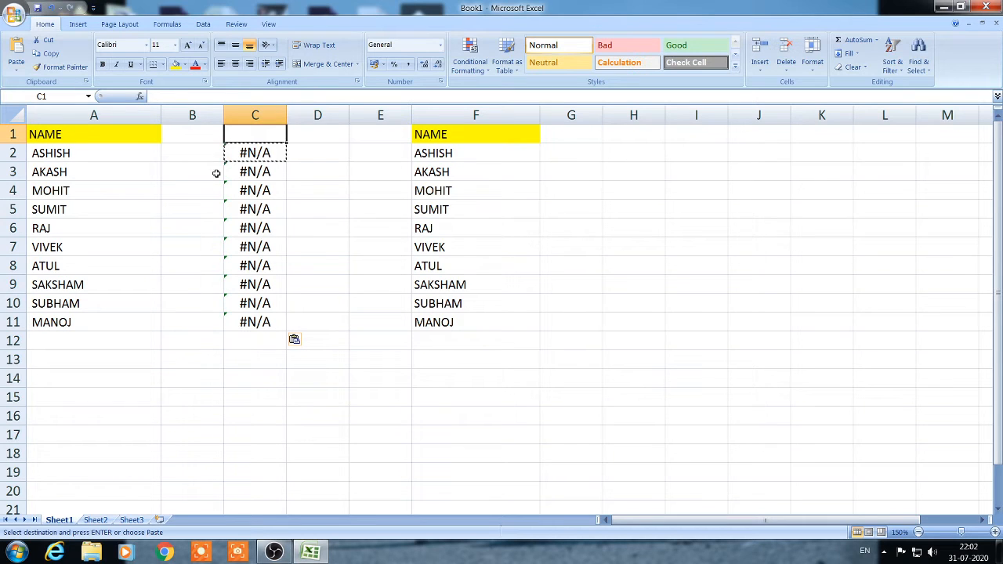
Compare the entries in column A with the matching entries in column F, row by row, for differences
{"action": "left_click", "coordinate": [67, 152]}
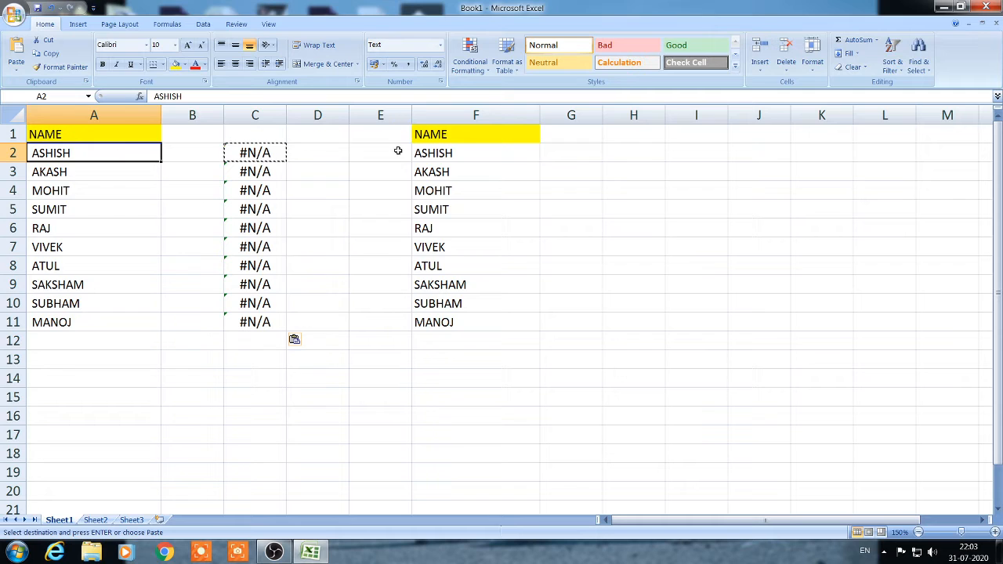
{"action": "left_click", "coordinate": [496, 152]}
{"action": "left_click", "coordinate": [133, 174]}
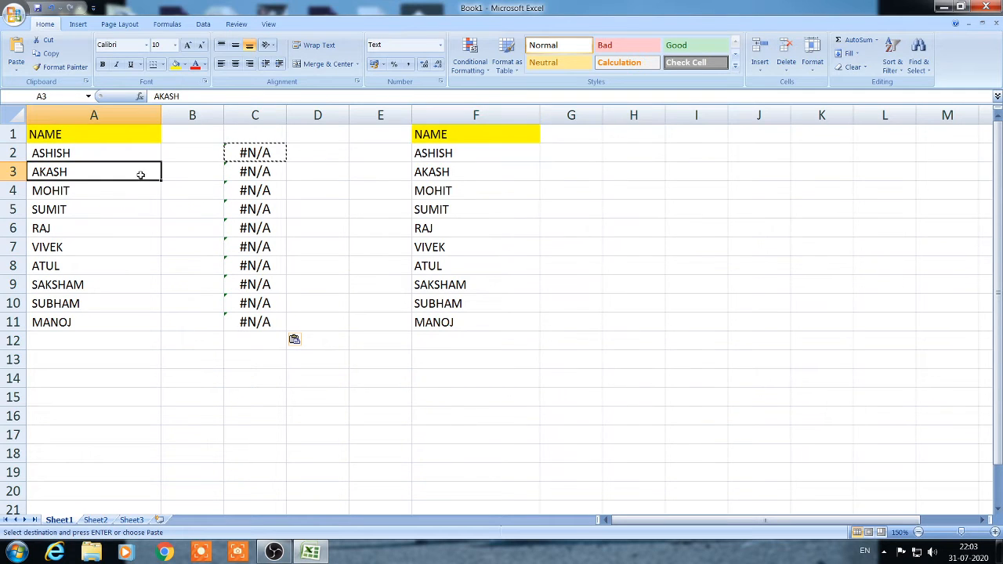
{"action": "left_click", "coordinate": [433, 170]}
{"action": "left_click_drag", "start_coordinate": [97, 196], "coordinate": [85, 322]}
{"action": "left_click_drag", "start_coordinate": [436, 174], "coordinate": [436, 322]}
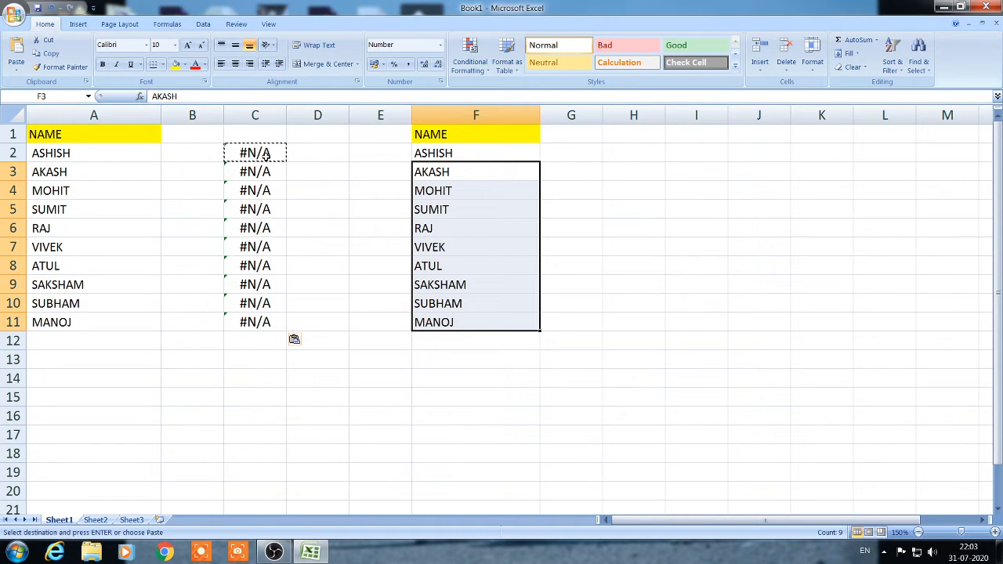
{"action": "left_click", "coordinate": [168, 163]}
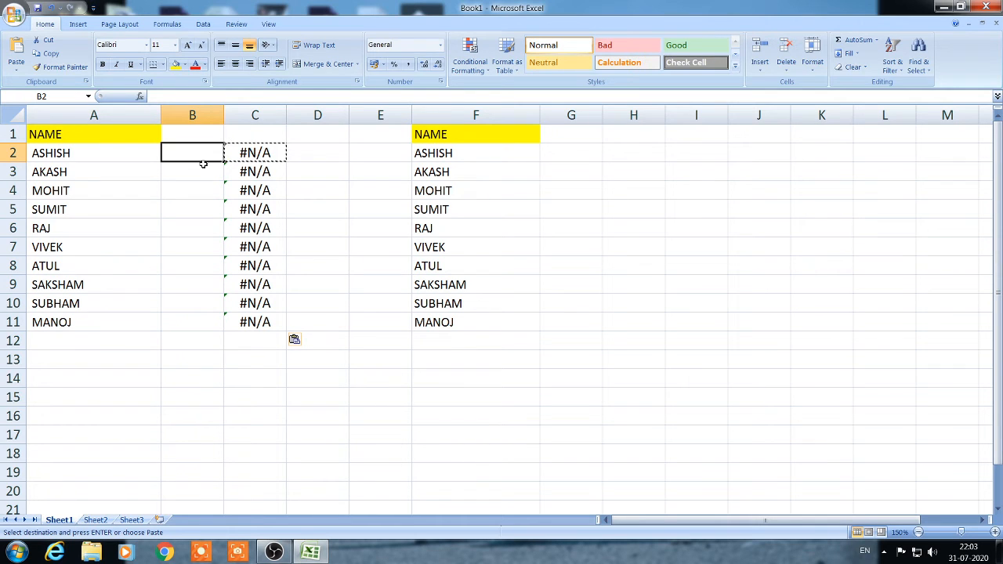
{"action": "left_click", "coordinate": [84, 154]}
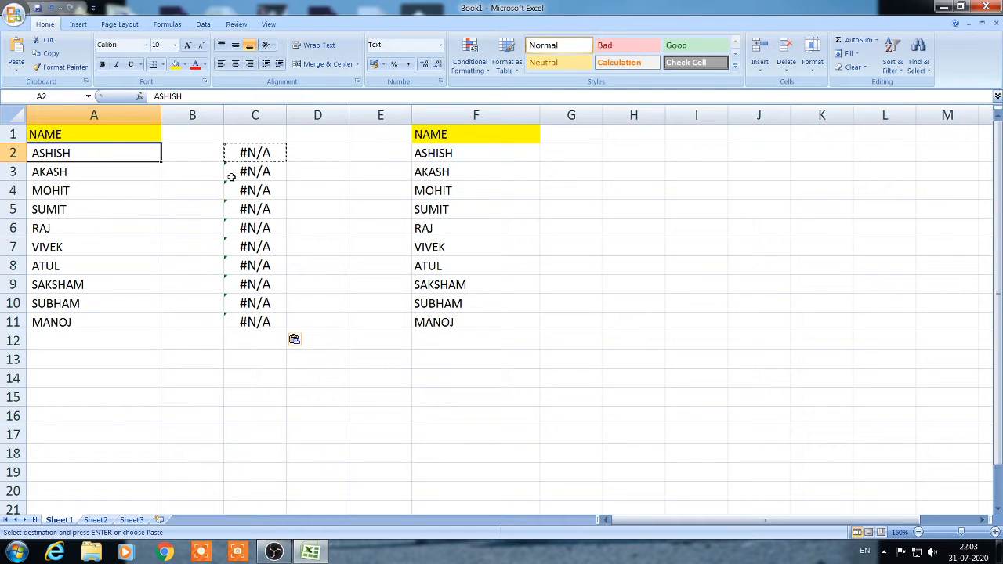
{"action": "key", "text": "Down"}
{"action": "left_click", "coordinate": [426, 177]}
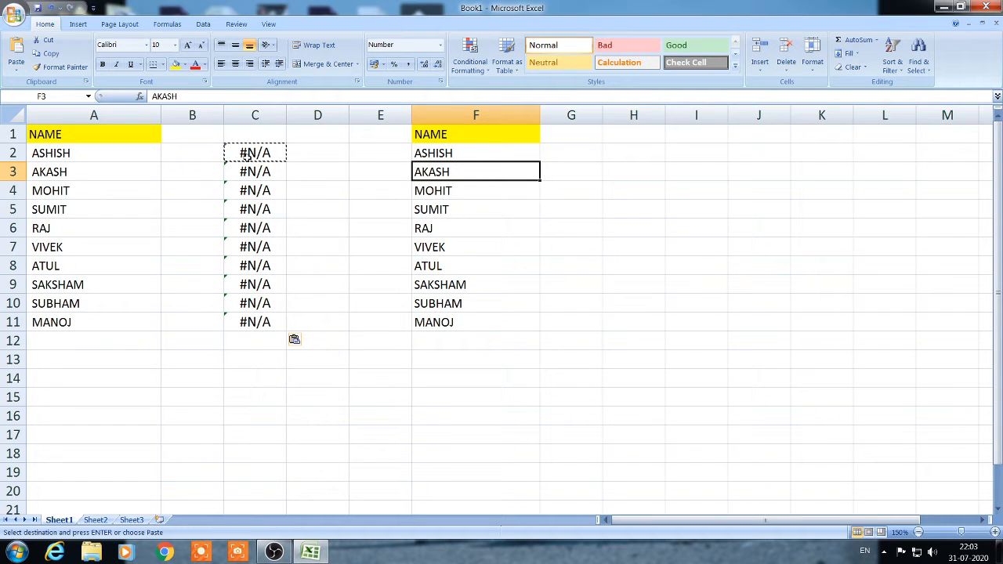
{"action": "key", "text": "Left"}
{"action": "key", "text": "Left"}
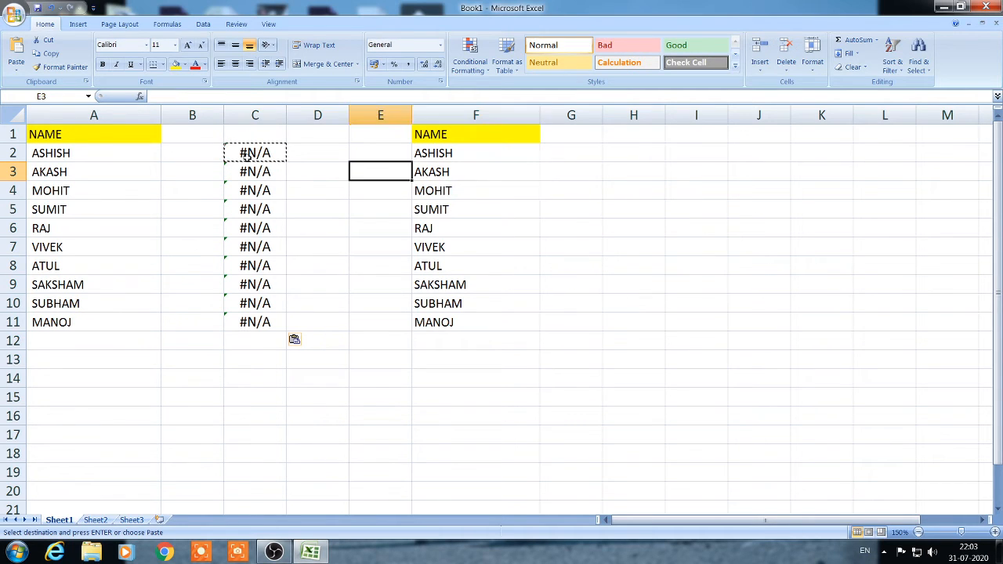
{"action": "key", "text": "Left"}
{"action": "key", "text": "Left"}
{"action": "key", "text": "Up"}
{"action": "key", "text": "Up"}
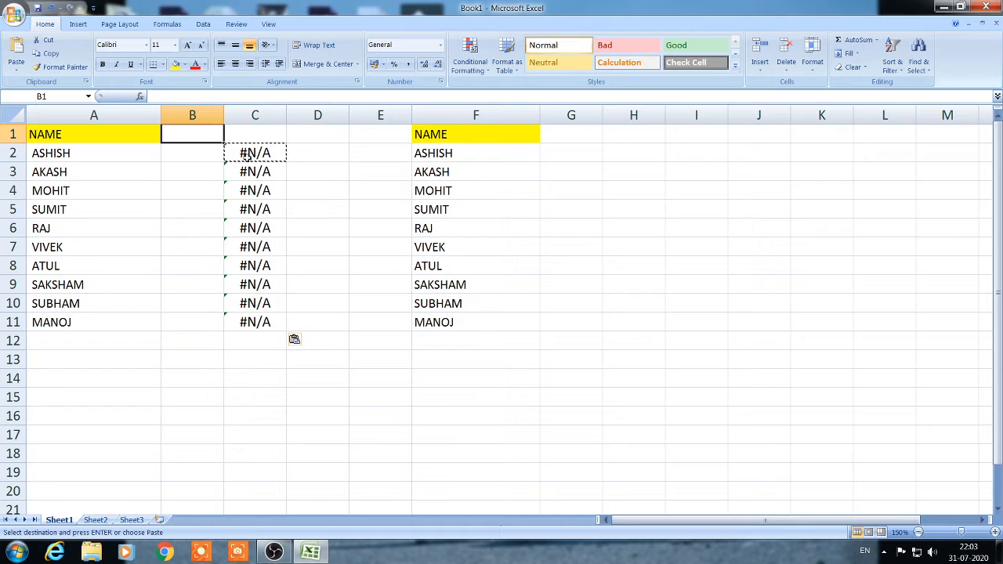
{"action": "key", "text": "Down"}
{"action": "key", "text": "Left"}
{"action": "key", "text": "Right"}
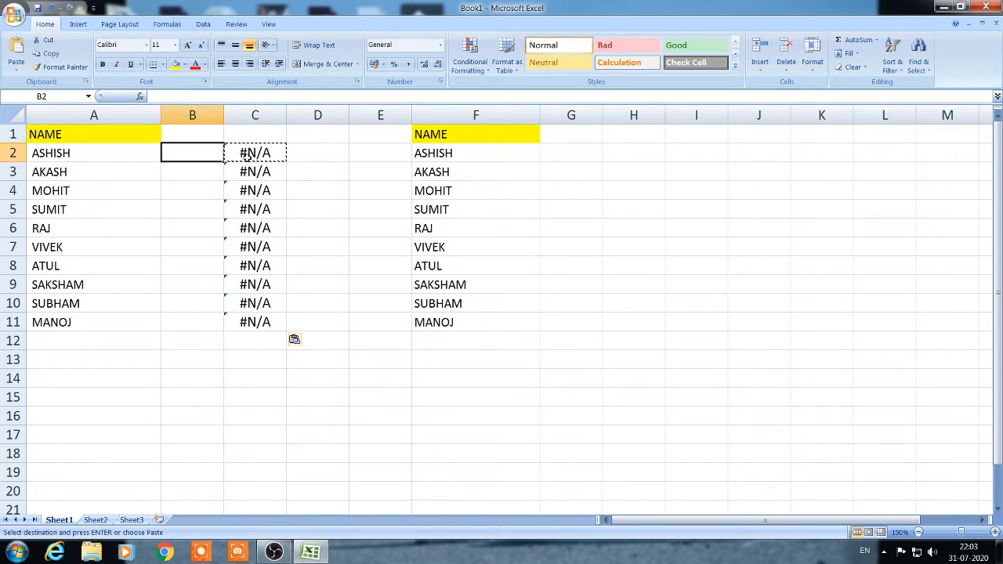
{"action": "key", "text": "Left"}
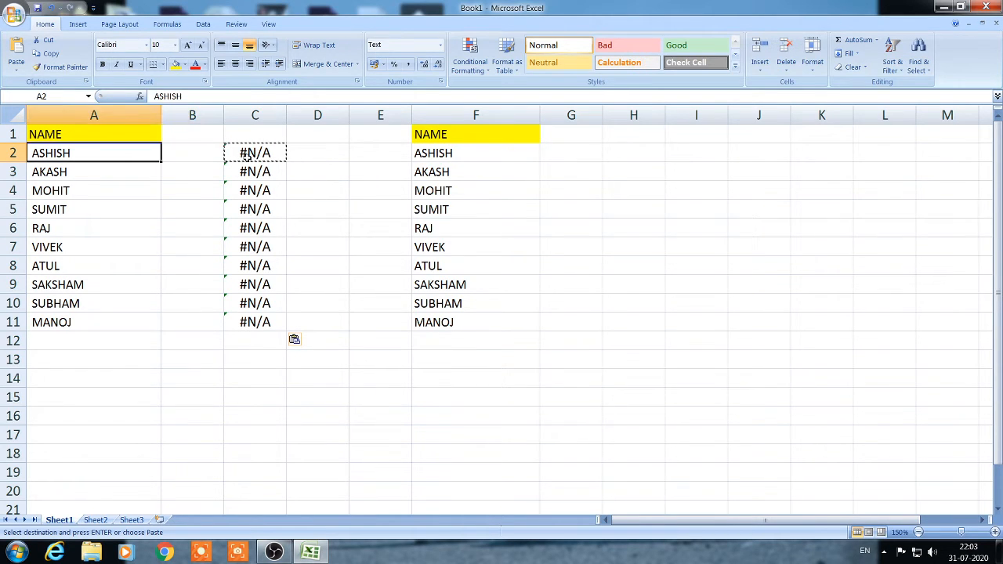
{"action": "key", "text": "Right"}
{"action": "key", "text": "Left"}
{"action": "key", "text": "Right"}
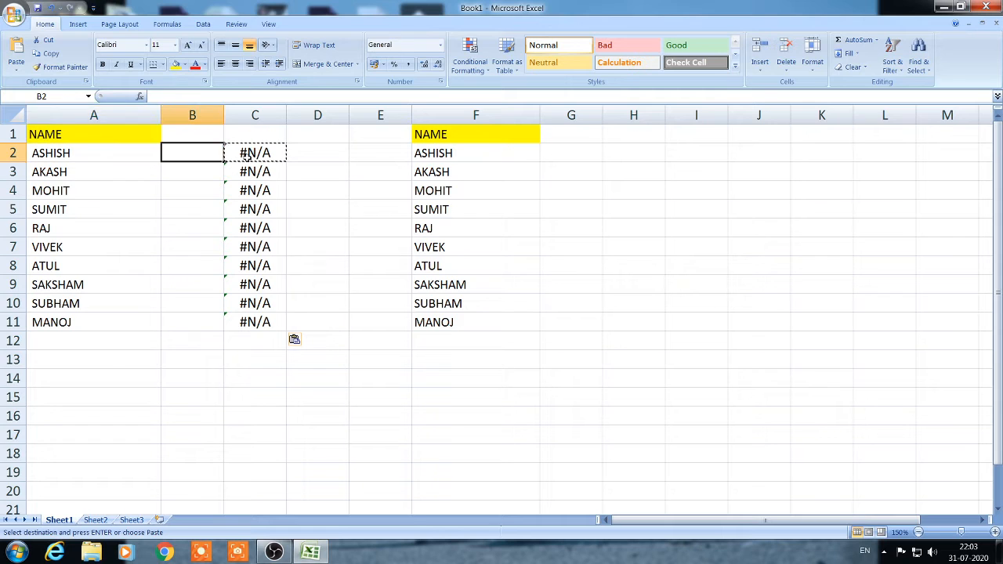
Enter =TRIM(A2) in B2 to strip the extra spaces from the first name
{"action": "key", "text": "Left"}
{"action": "key", "text": "Right"}
{"action": "type", "text": "=tri"}
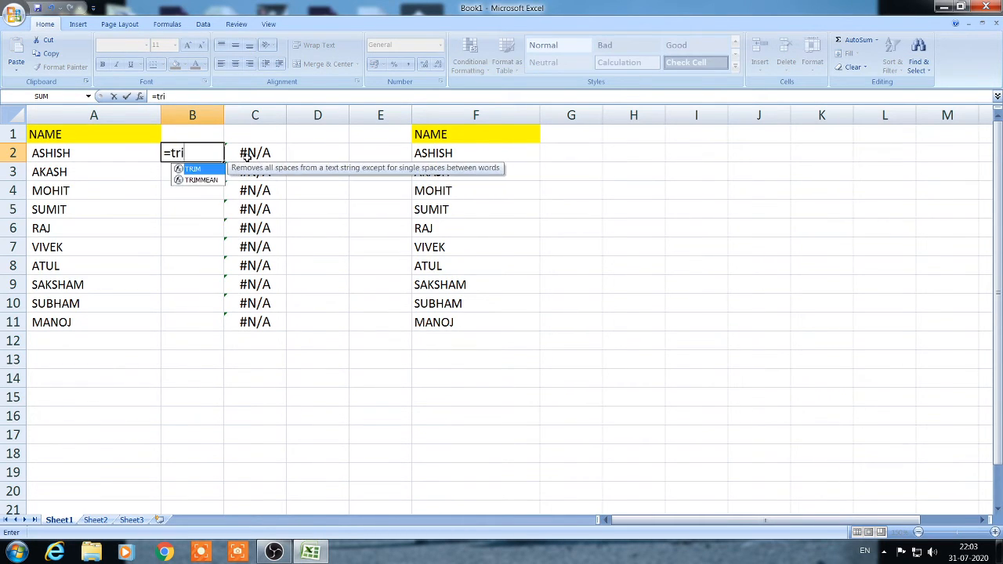
{"action": "type", "text": "m("}
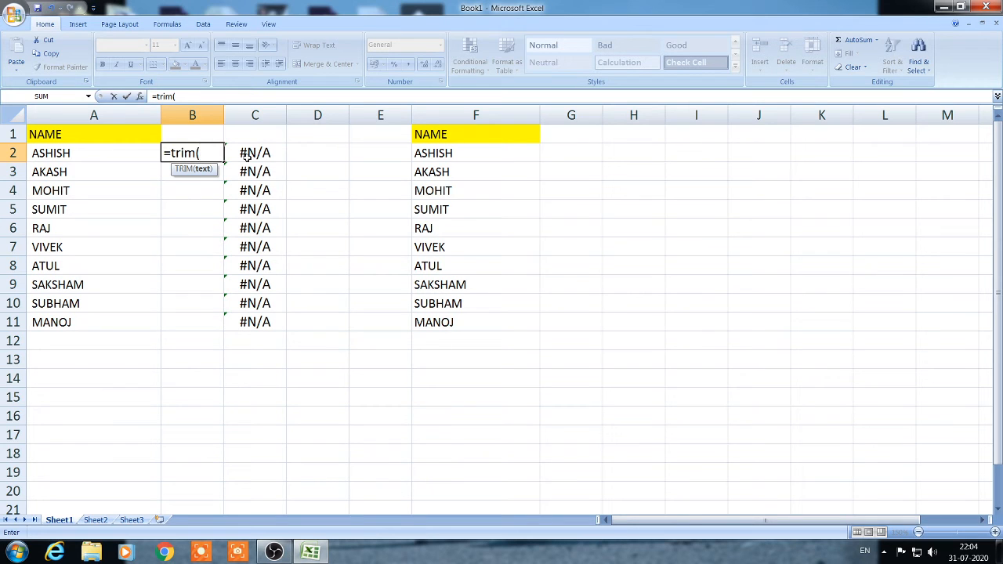
{"action": "key", "text": "Left"}
{"action": "type", "text": ")"}
{"action": "key", "text": "Return"}
Copy the TRIM formula from B2 down column B through row 11
{"action": "key", "text": "End"}
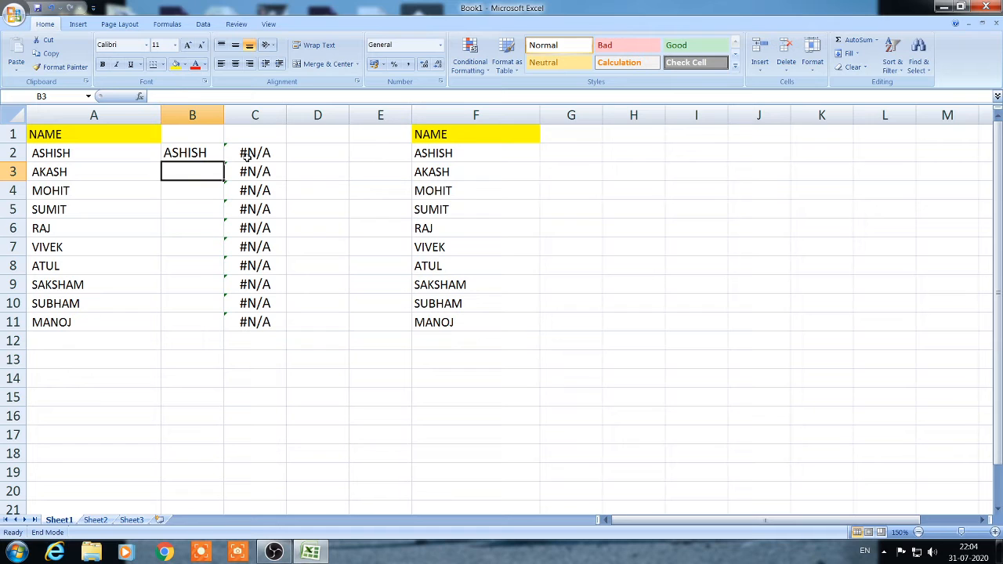
{"action": "key", "text": "Up"}
{"action": "key", "text": "ctrl+c"}
{"action": "key", "text": "Left"}
{"action": "key", "text": "ctrl+Down"}
{"action": "key", "text": "Right"}
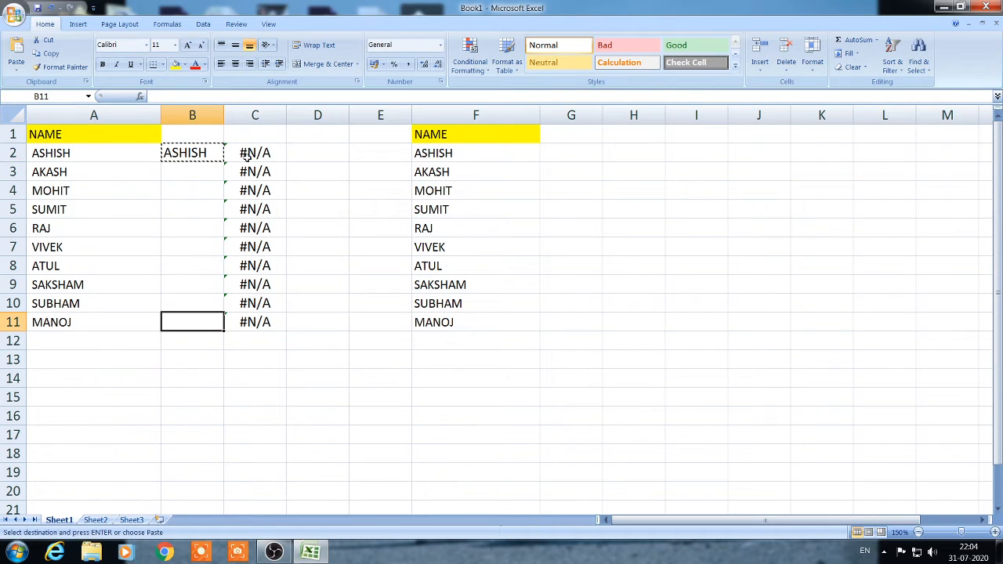
{"action": "key", "text": "ctrl+shift+Up"}
{"action": "key", "text": "ctrl+v"}
{"action": "key", "text": "ctrl+Up"}
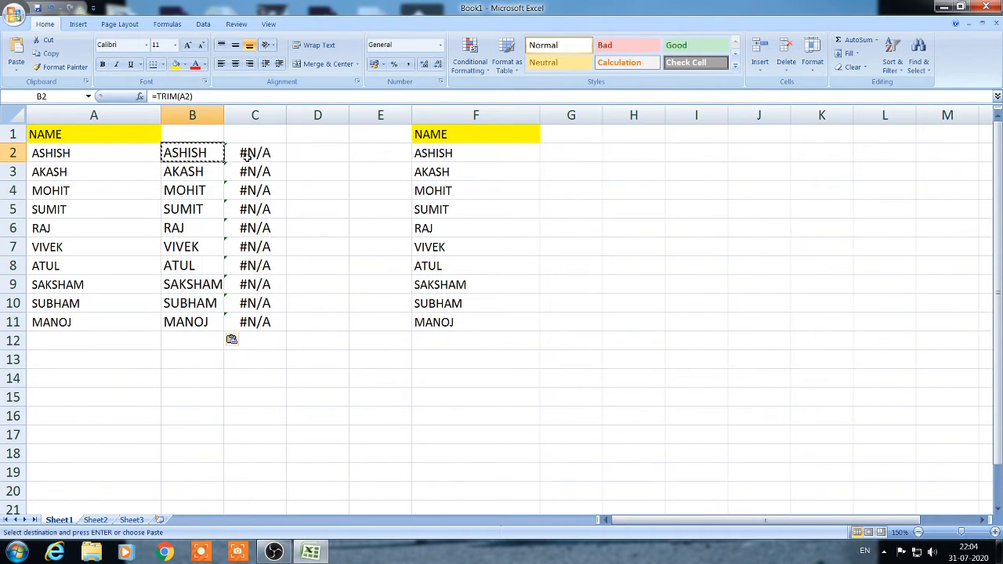
{"action": "key", "text": "Down"}
{"action": "key", "text": "Up"}
{"action": "key", "text": "Down"}
{"action": "key", "text": "Up"}
{"action": "key", "text": "Down"}
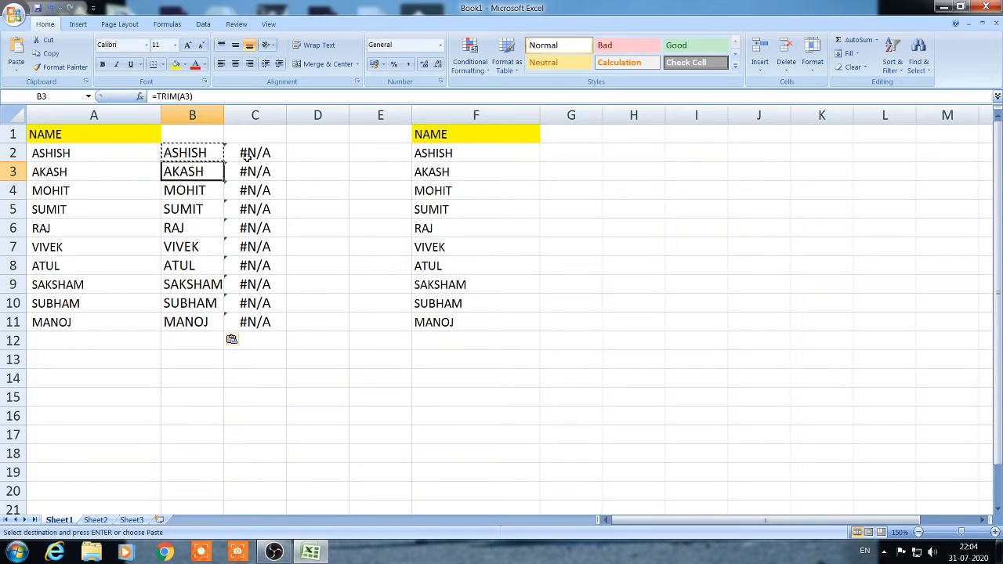
{"action": "key", "text": "Up"}
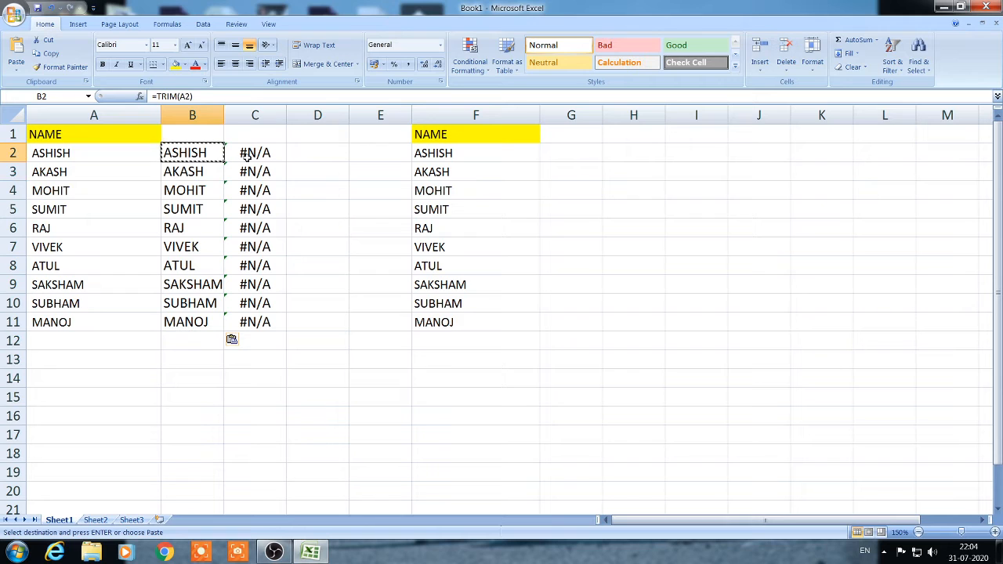
{"action": "key", "text": "Right"}
{"action": "key", "text": "Right"}
{"action": "type", "text": "="}
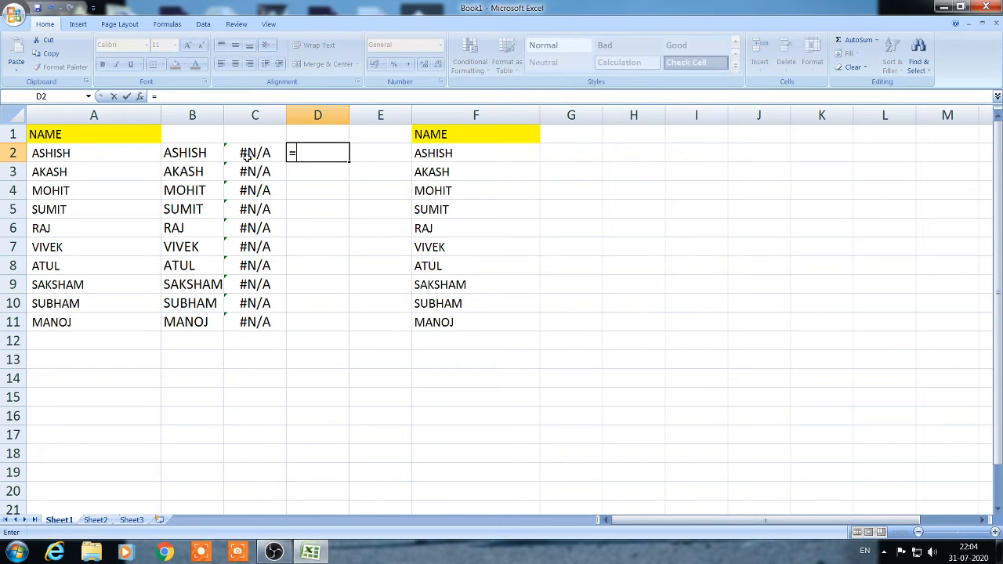
{"action": "type", "text": "vlookup"}
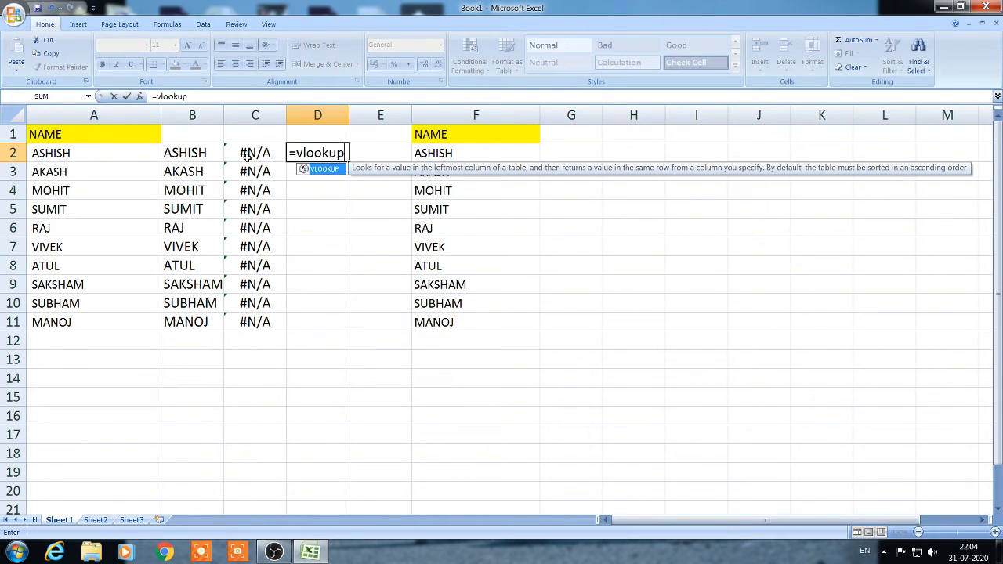
{"action": "type", "text": "("}
{"action": "key", "text": "Left"}
{"action": "key", "text": "Left"}
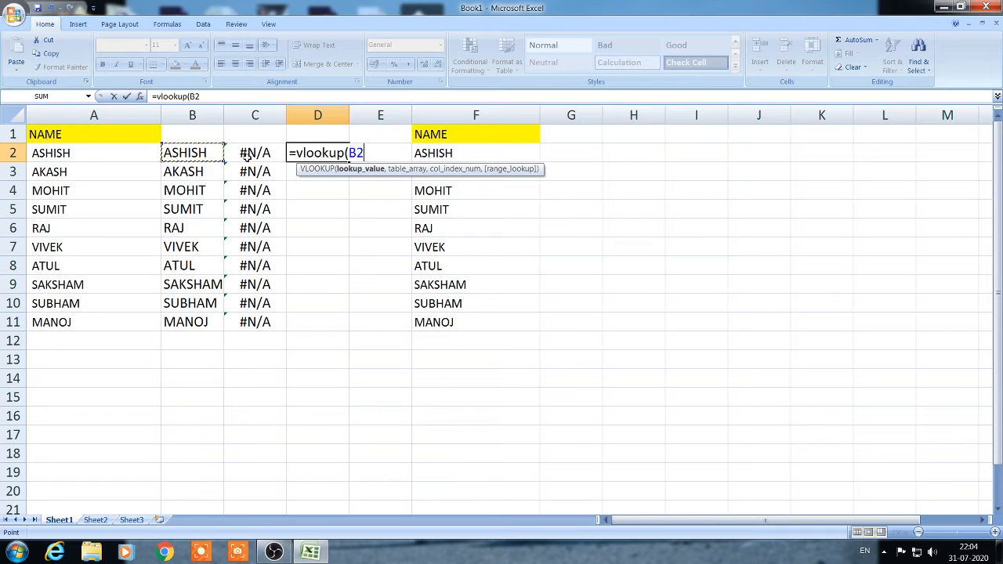
{"action": "type", "text": ","}
{"action": "key", "text": "Right"}
{"action": "key", "text": "Right"}
{"action": "key", "text": "Right"}
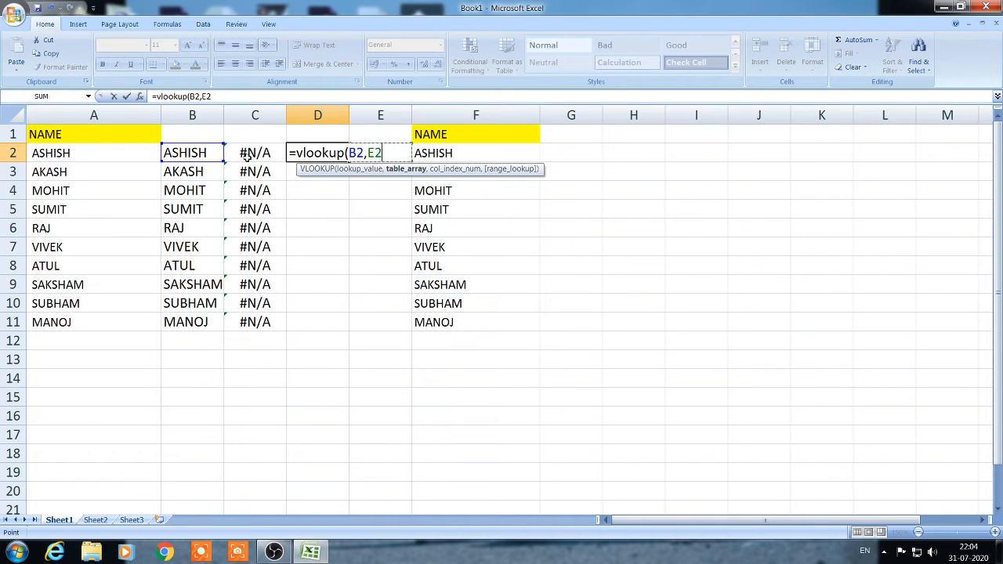
{"action": "key", "text": "Left"}
{"action": "key", "text": "ctrl+shift+Down"}
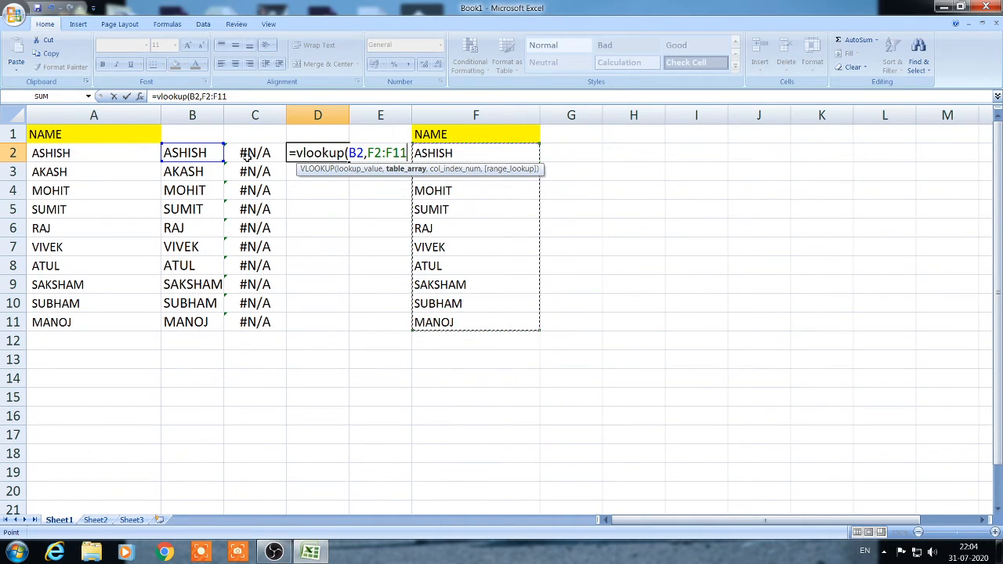
{"action": "type", "text": "1.0"}
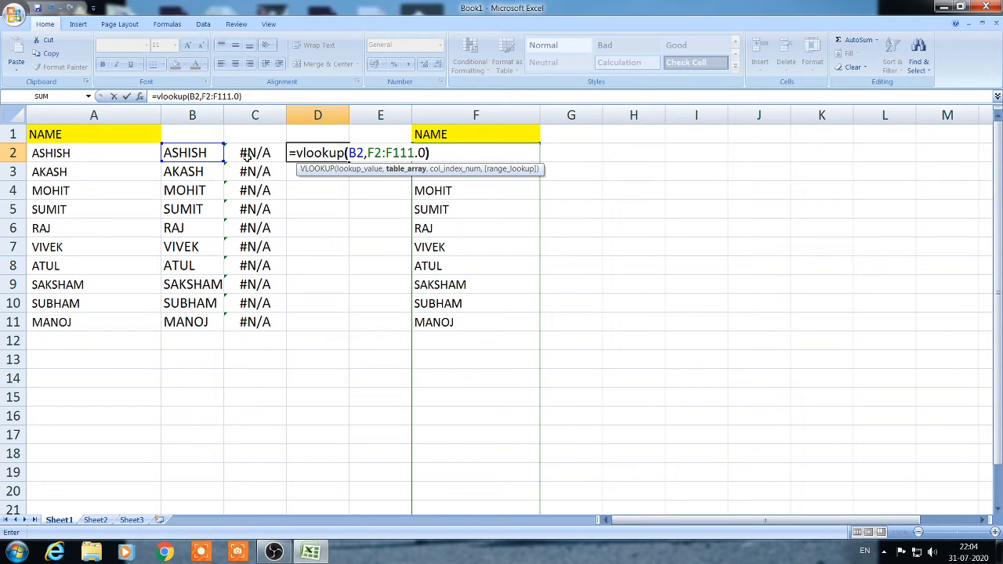
{"action": "type", "text": ")"}
{"action": "key", "text": "Return"}
{"action": "key", "text": "Return"}
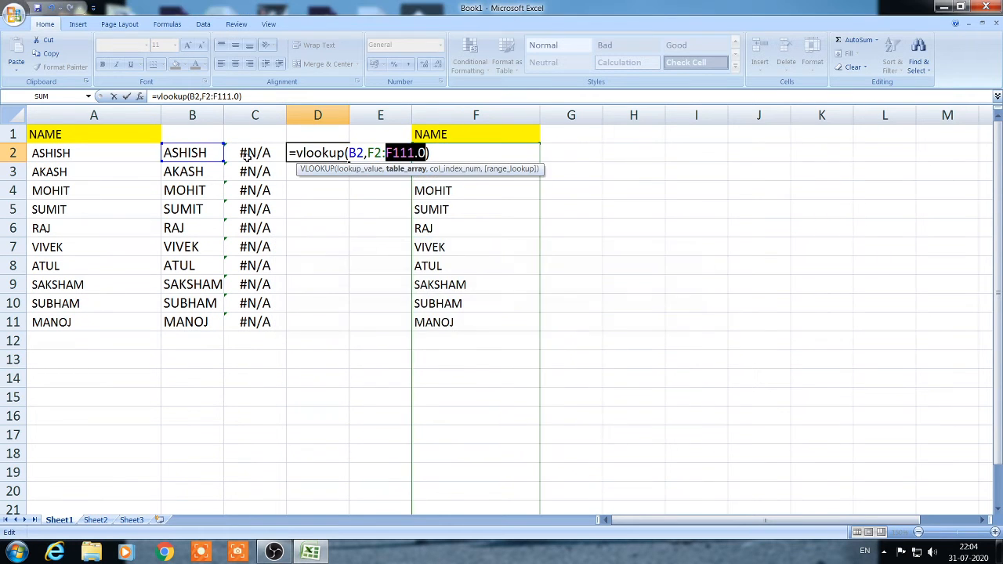
{"action": "key", "text": "Escape"}
Enter =VLOOKUP(B2,F2:F11,1,0) in D2 to look up the first trimmed name in the column F list
{"action": "type", "text": "=vl"}
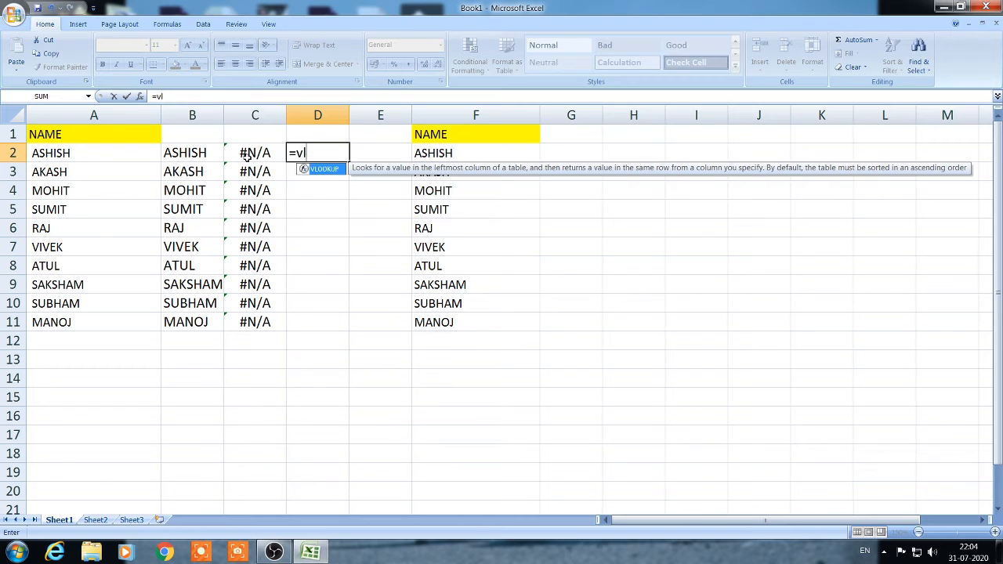
{"action": "type", "text": "ookup("}
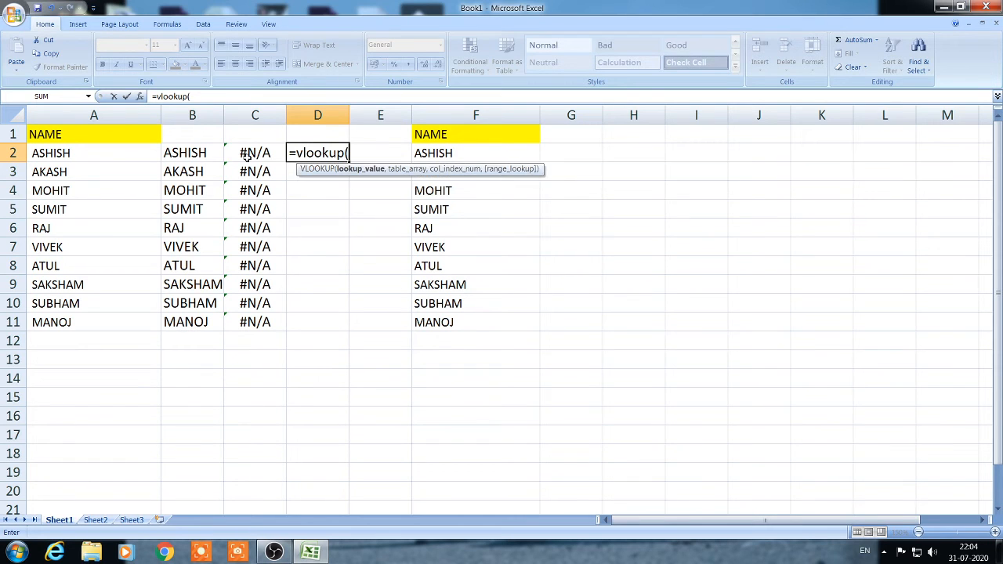
{"action": "key", "text": "Left"}
{"action": "key", "text": "Left"}
{"action": "type", "text": ","}
{"action": "key", "text": "Right"}
{"action": "key", "text": "Right"}
{"action": "key", "text": "shift+Down"}
{"action": "key", "text": "shift+Down"}
{"action": "key", "text": "shift+Down"}
{"action": "key", "text": "shift+Down"}
{"action": "key", "text": "shift+Down"}
{"action": "key", "text": "shift+Down"}
{"action": "key", "text": "shift+Down"}
{"action": "key", "text": "shift+Down"}
{"action": "key", "text": "shift+Down"}
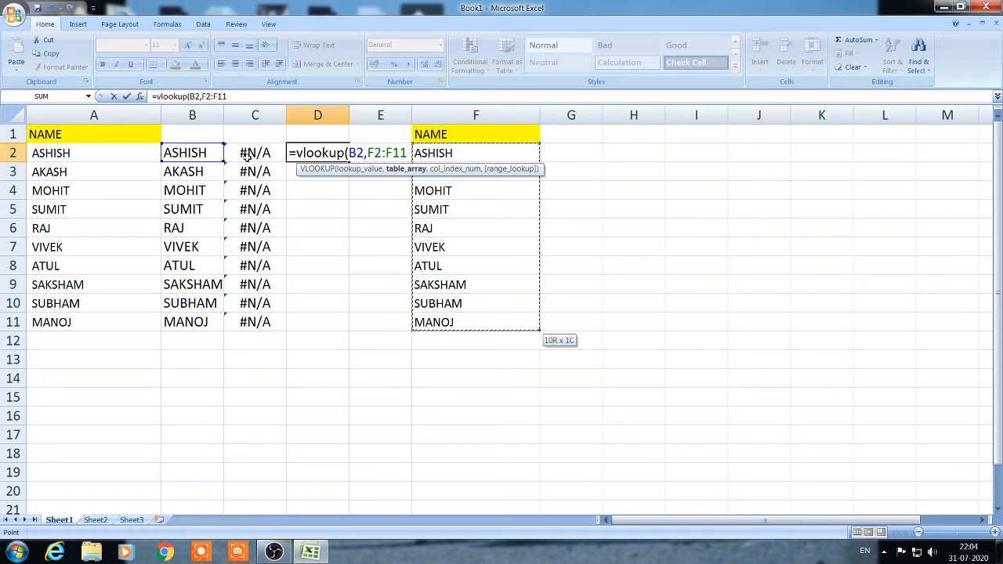
{"action": "type", "text": ",1,0"}
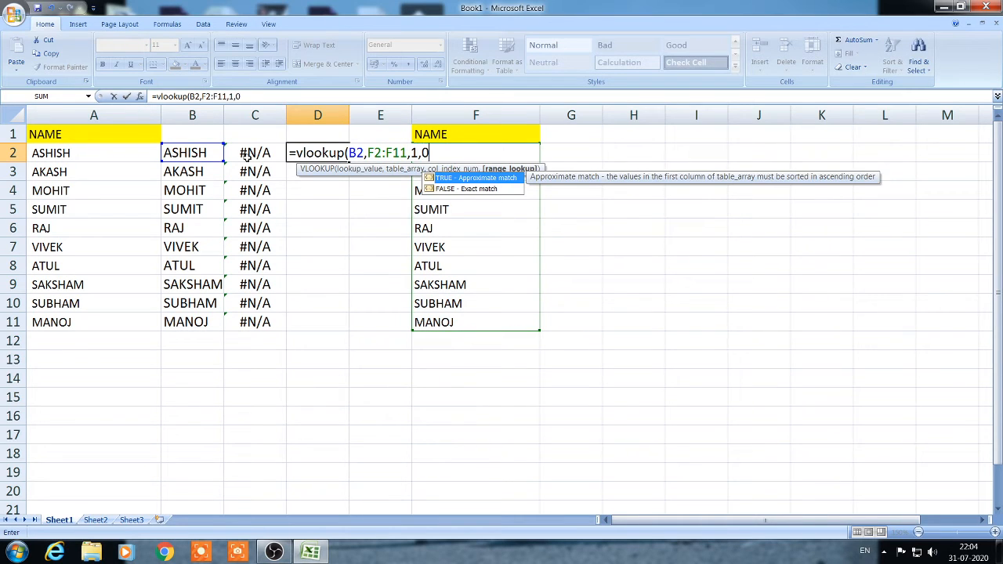
{"action": "type", "text": ")"}
{"action": "key", "text": "Return"}
{"action": "key", "text": "Up"}
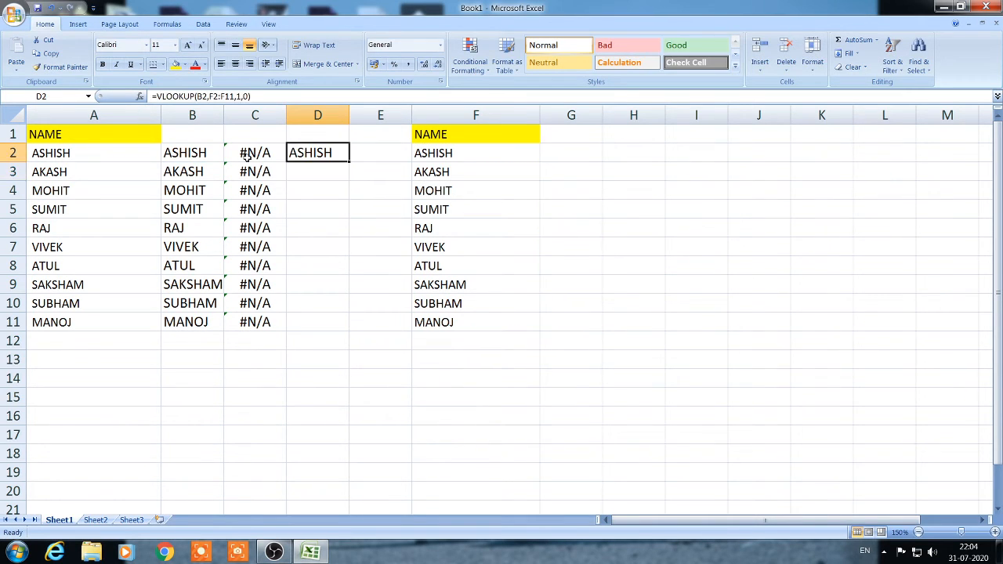
Copy the VLOOKUP formula from D2 into D3:D11 for the remaining trimmed names
{"action": "key", "text": "ctrl+c"}
{"action": "key", "text": "Left"}
{"action": "key", "text": "Left"}
{"action": "key", "text": "Right"}
{"action": "key", "text": "ctrl+Down"}
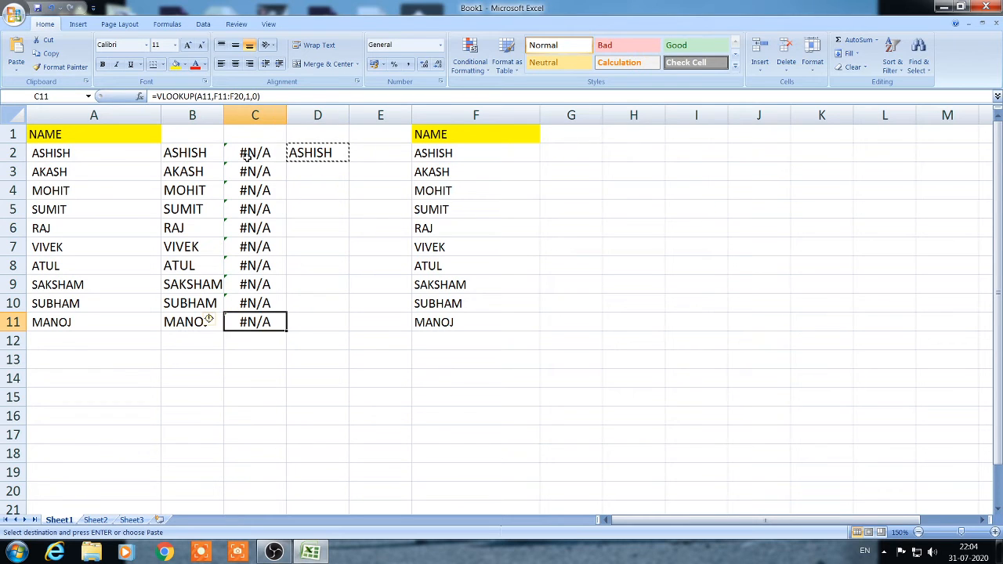
{"action": "key", "text": "Right"}
{"action": "key", "text": "ctrl+shift+Up"}
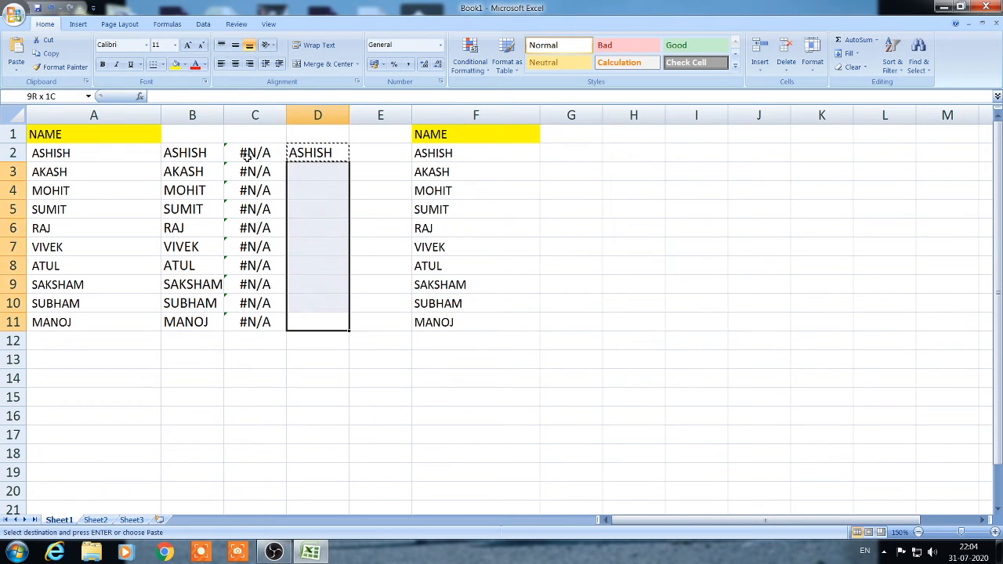
{"action": "key", "text": "ctrl+v"}
{"action": "key", "text": "Up"}
{"action": "key", "text": "Down"}
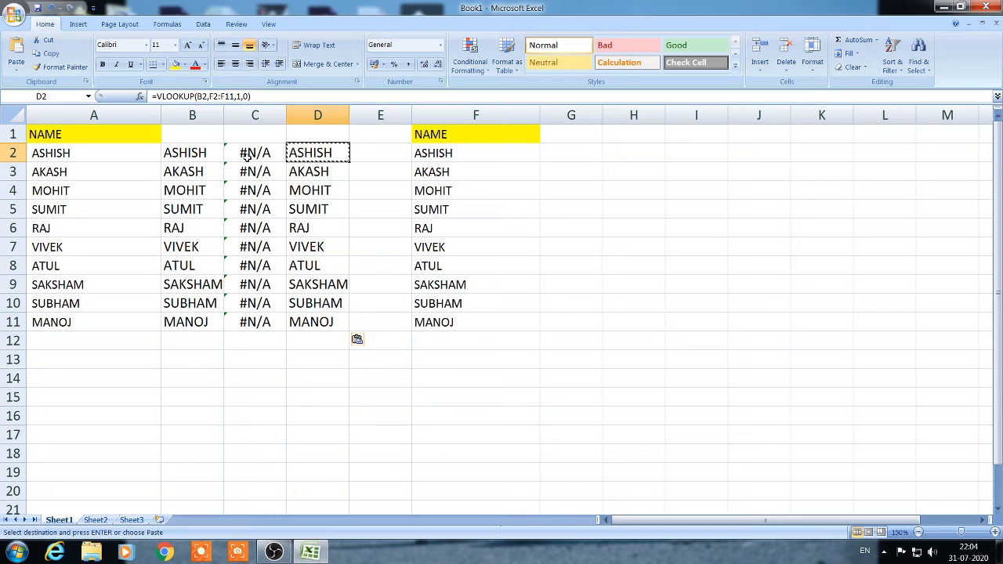
{"action": "key", "text": "Down"}
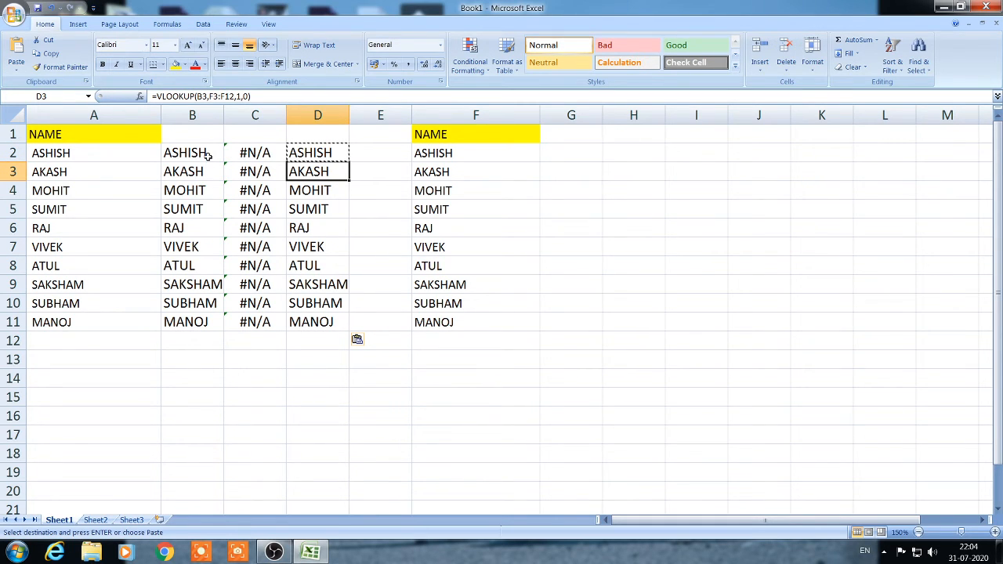
Compare the trimmed names in column B with the list in column F and the original entry in A2
{"action": "left_click_drag", "start_coordinate": [206, 155], "coordinate": [180, 305]}
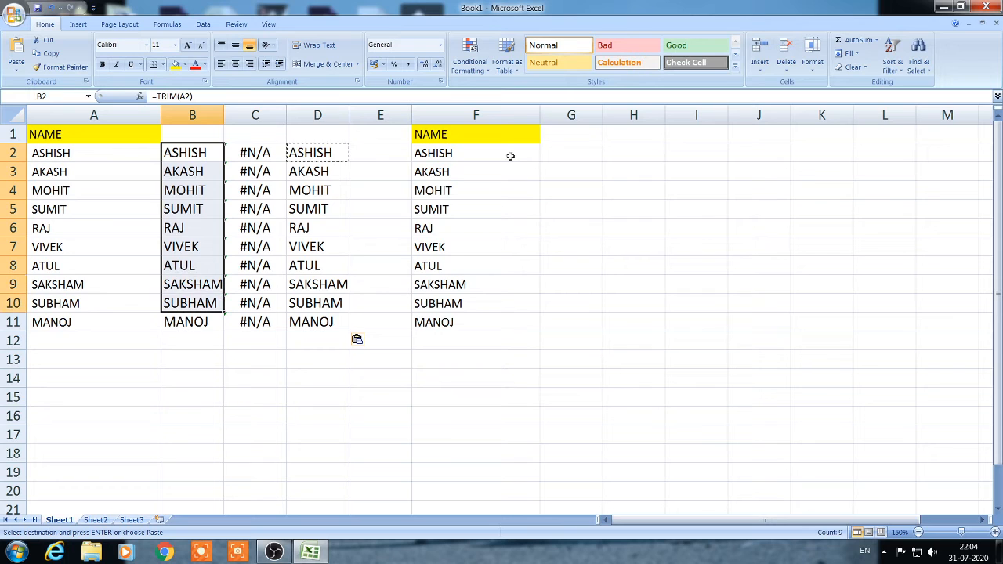
{"action": "left_click_drag", "start_coordinate": [483, 154], "coordinate": [442, 323]}
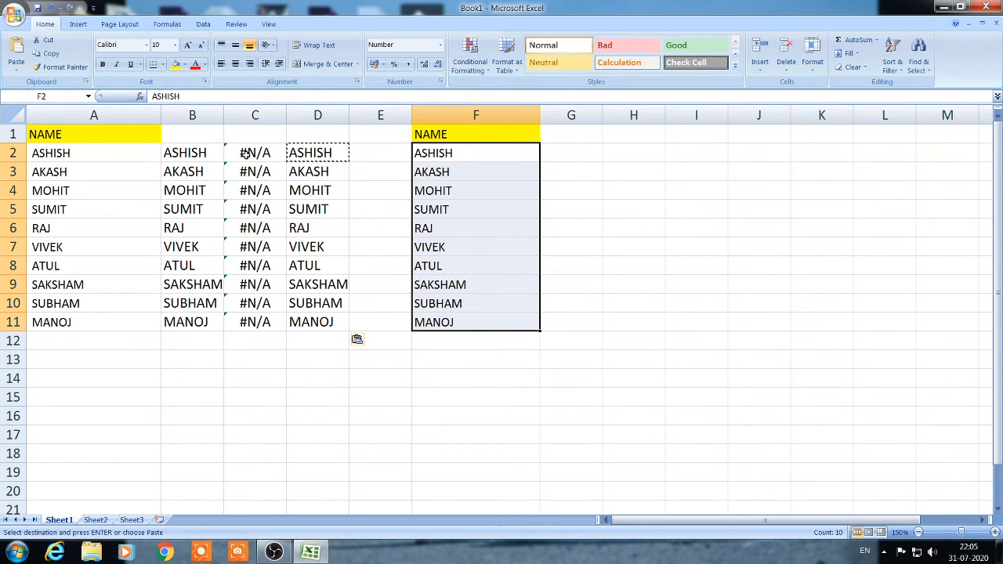
{"action": "left_click", "coordinate": [191, 150]}
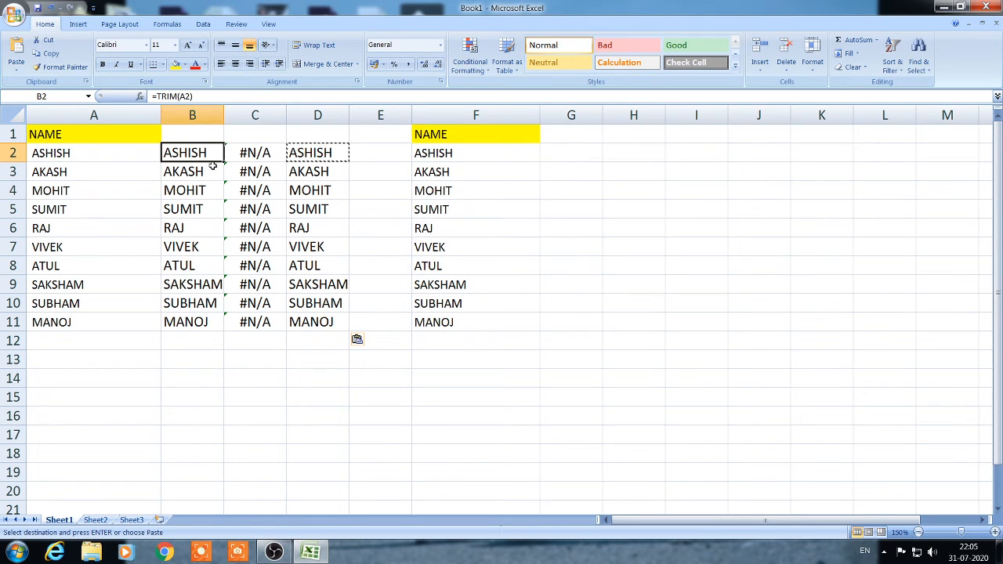
{"action": "key", "text": "Escape"}
{"action": "left_click", "coordinate": [445, 153]}
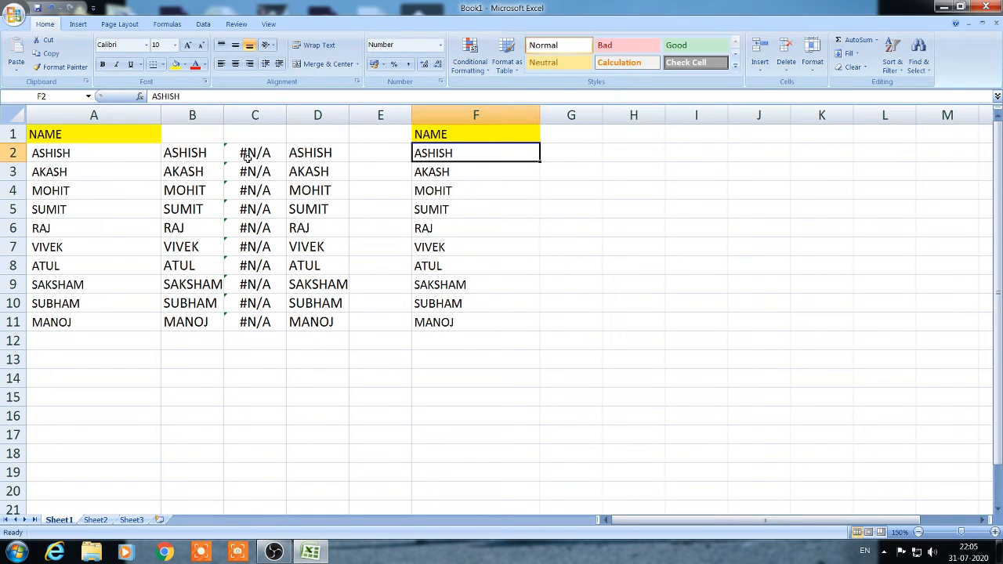
{"action": "left_click", "coordinate": [110, 159]}
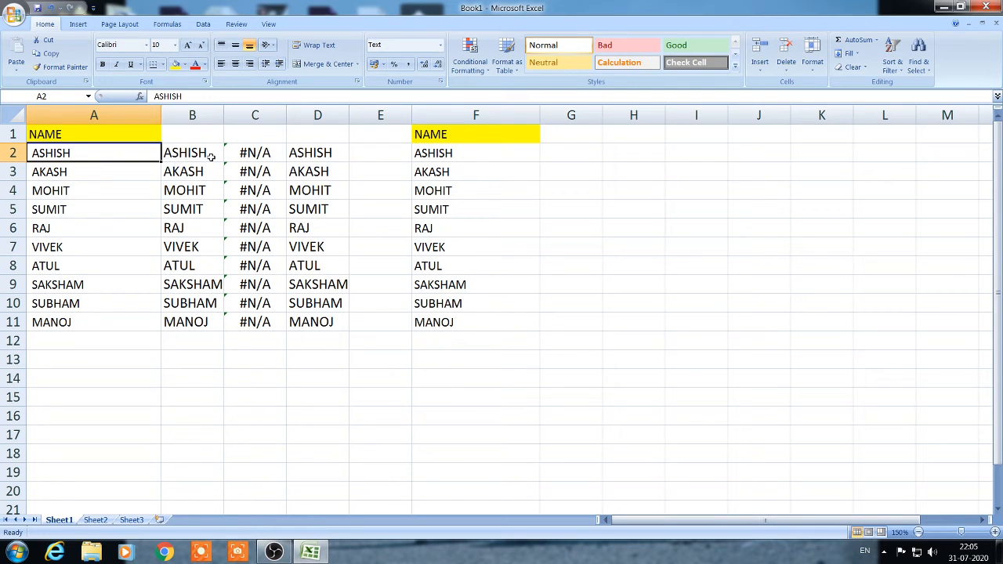
{"action": "left_click_drag", "start_coordinate": [212, 153], "coordinate": [192, 320]}
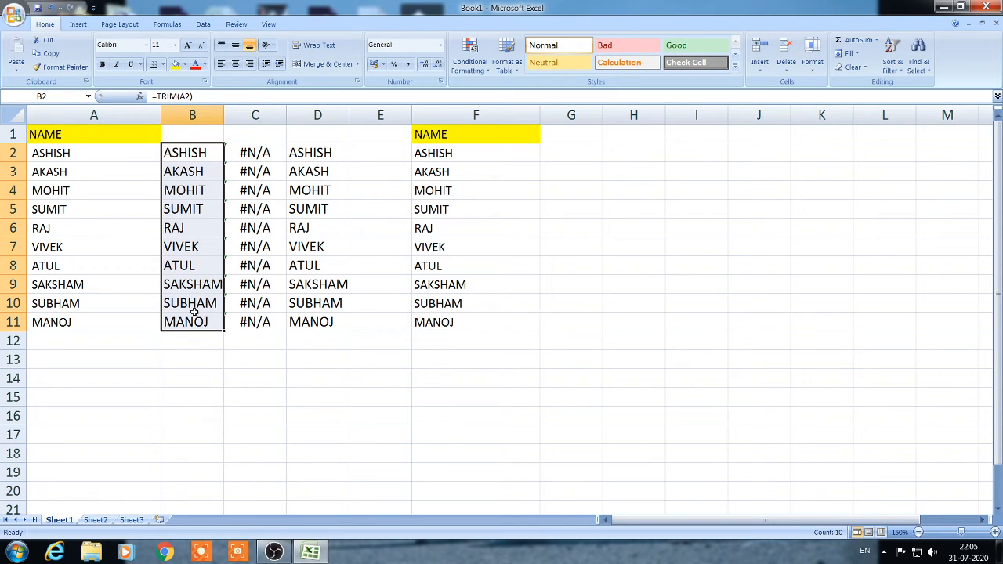
Examine row 2 cell by cell from column A to column F, comparing the original name, TRIM formula, lookup formulas and list entry
{"action": "key", "text": "Left"}
{"action": "key", "text": "Right"}
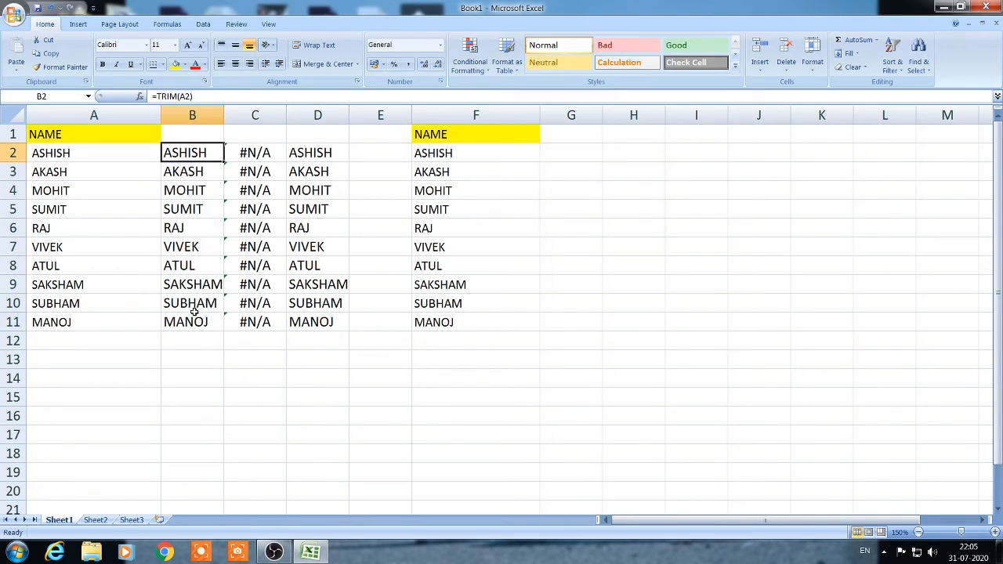
{"action": "key", "text": "Left"}
{"action": "key", "text": "Right"}
{"action": "key", "text": "Left"}
{"action": "key", "text": "Right"}
{"action": "key", "text": "Left"}
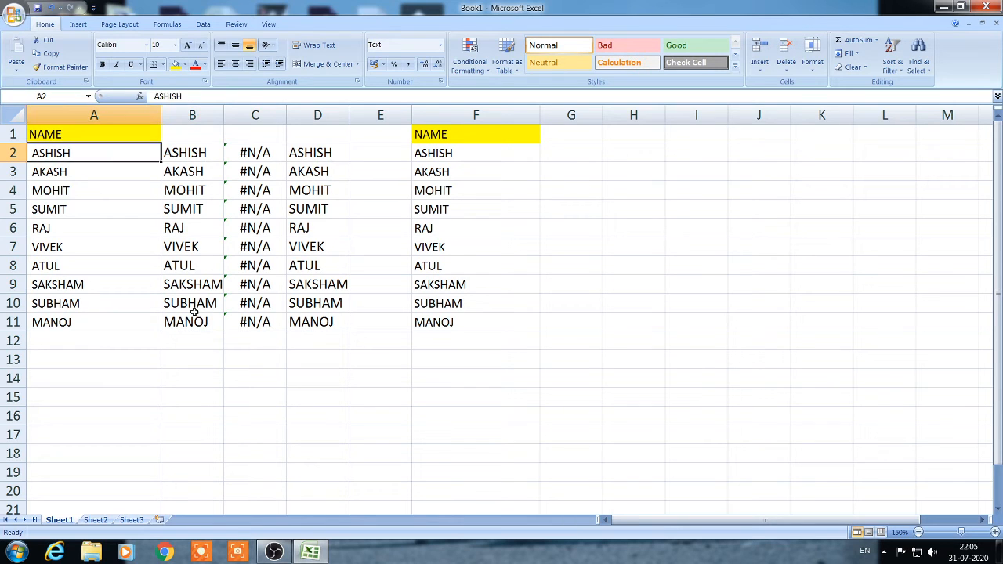
{"action": "key", "text": "Right"}
{"action": "key", "text": "Right"}
{"action": "key", "text": "Right"}
{"action": "key", "text": "Right"}
{"action": "key", "text": "Right"}
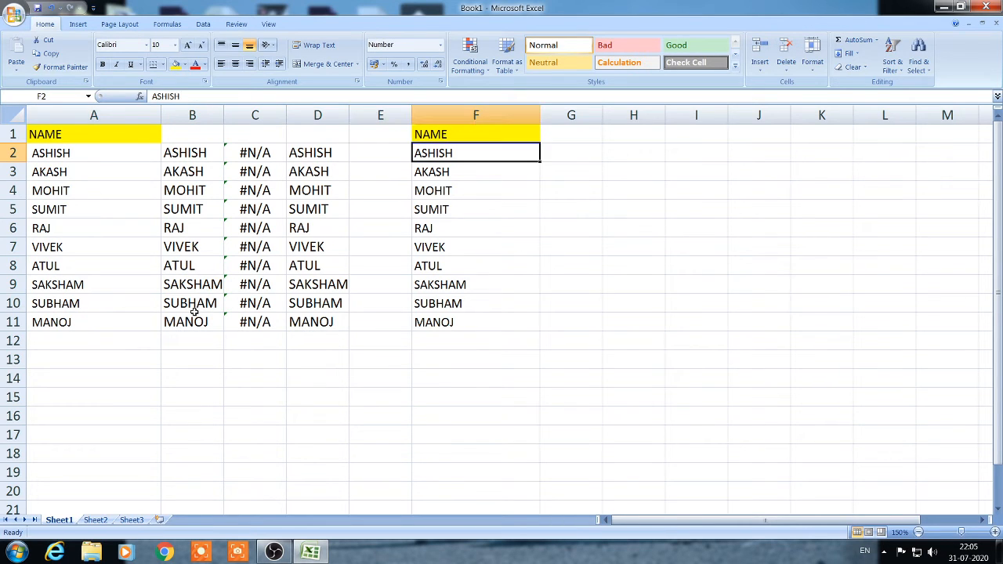
{"action": "key", "text": "Left"}
{"action": "key", "text": "Left"}
{"action": "key", "text": "Left"}
{"action": "key", "text": "Left"}
{"action": "key", "text": "Left"}
{"action": "key", "text": "Right"}
{"action": "key", "text": "Right"}
{"action": "key", "text": "Right"}
{"action": "key", "text": "Right"}
{"action": "key", "text": "Right"}
{"action": "key", "text": "Right"}
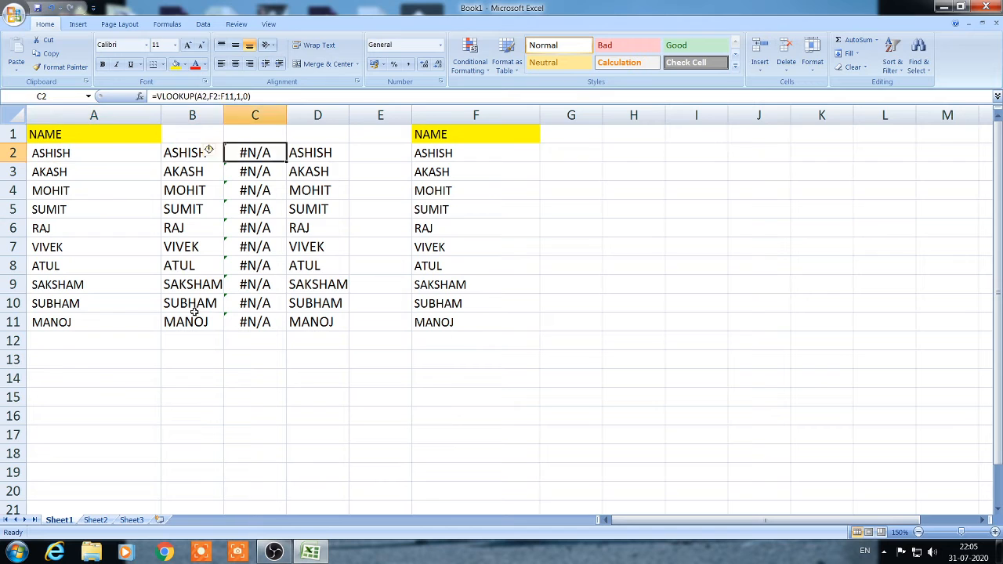
{"action": "key", "text": "Left"}
{"action": "key", "text": "Left"}
{"action": "key", "text": "Left"}
{"action": "key", "text": "Left"}
{"action": "key", "text": "Right"}
{"action": "key", "text": "Right"}
{"action": "key", "text": "Right"}
{"action": "key", "text": "Right"}
{"action": "key", "text": "Left"}
{"action": "key", "text": "Left"}
{"action": "key", "text": "Left"}
{"action": "key", "text": "Left"}
{"action": "key", "text": "Left"}
{"action": "key", "text": "Left"}
{"action": "key", "text": "Right"}
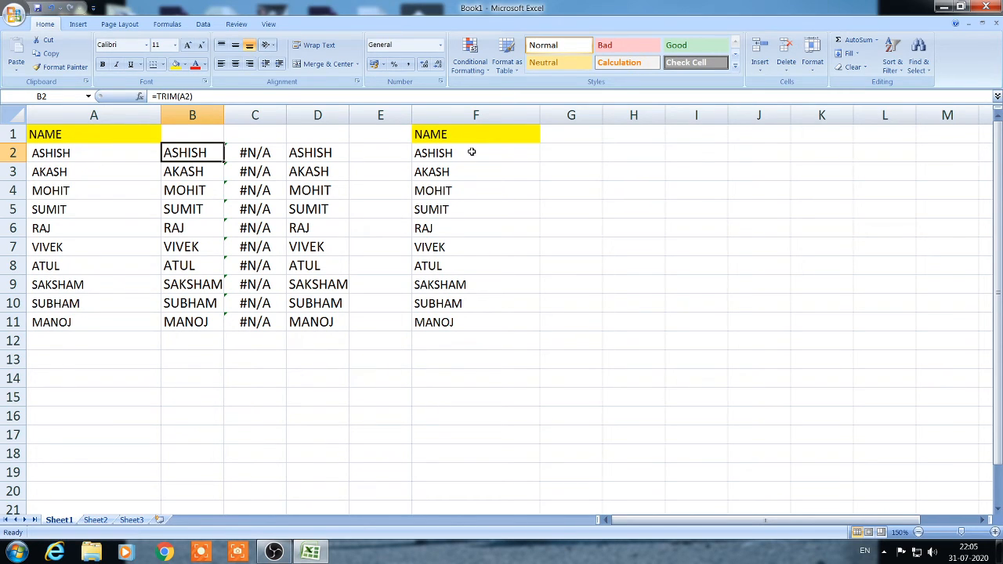
Check the lookup list in F2:F11 against the original and trimmed first name, and review the VLOOKUP results in D2:D11
{"action": "left_click_drag", "start_coordinate": [471, 153], "coordinate": [470, 322]}
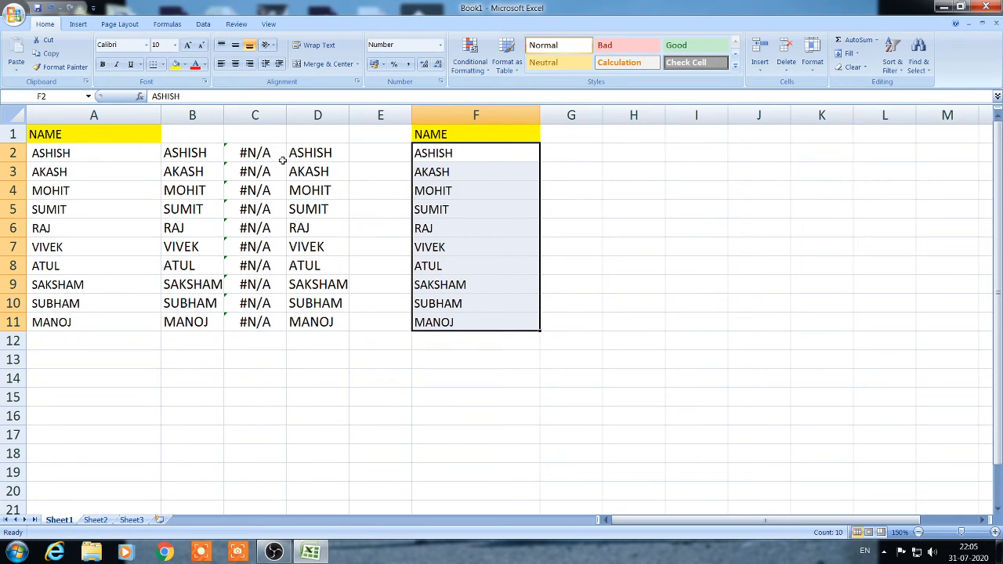
{"action": "left_click", "coordinate": [188, 151]}
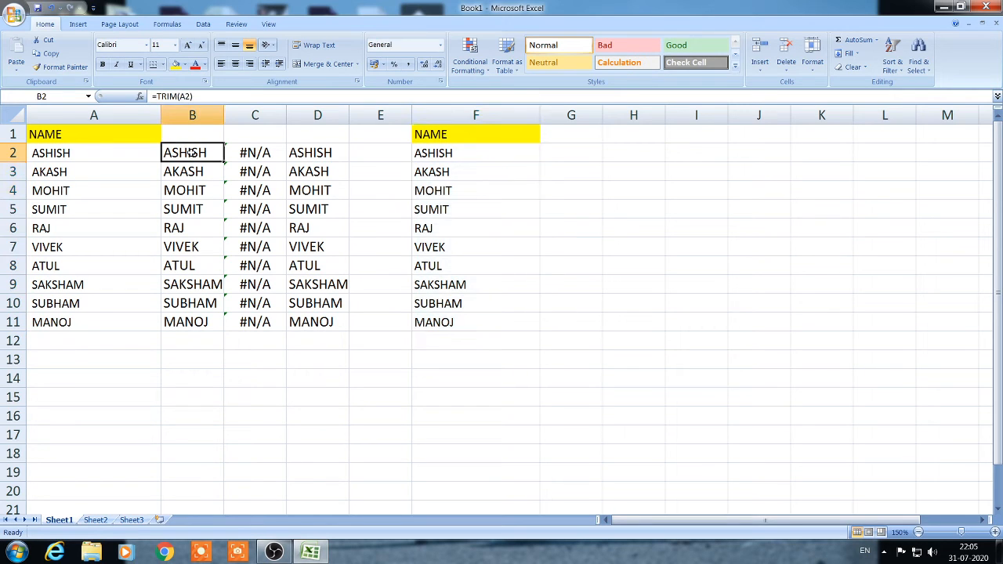
{"action": "left_click", "coordinate": [128, 154]}
{"action": "left_click", "coordinate": [180, 153]}
{"action": "left_click", "coordinate": [464, 154]}
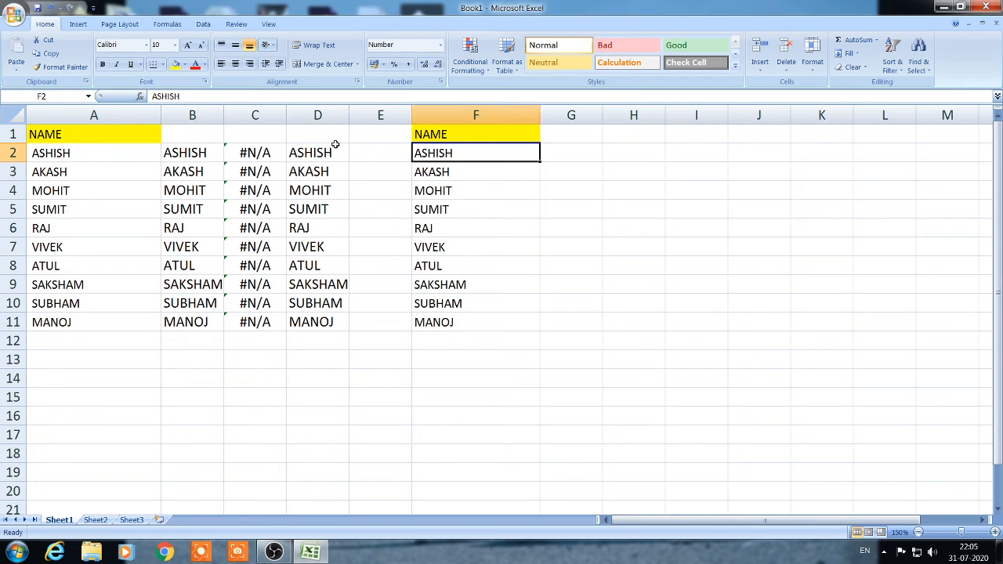
{"action": "left_click", "coordinate": [335, 149]}
{"action": "left_click_drag", "start_coordinate": [336, 154], "coordinate": [299, 322]}
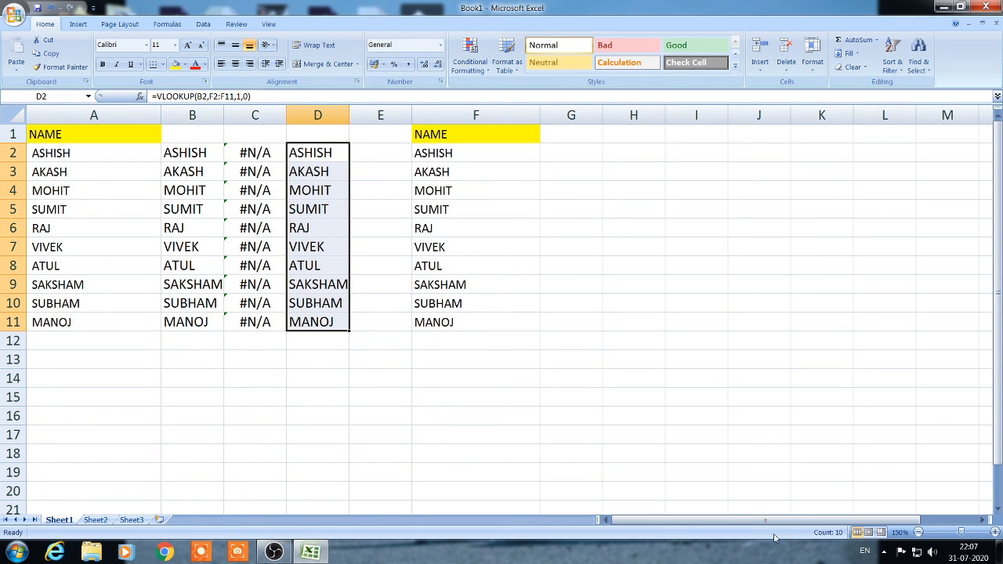
{"action": "left_click", "coordinate": [885, 553]}
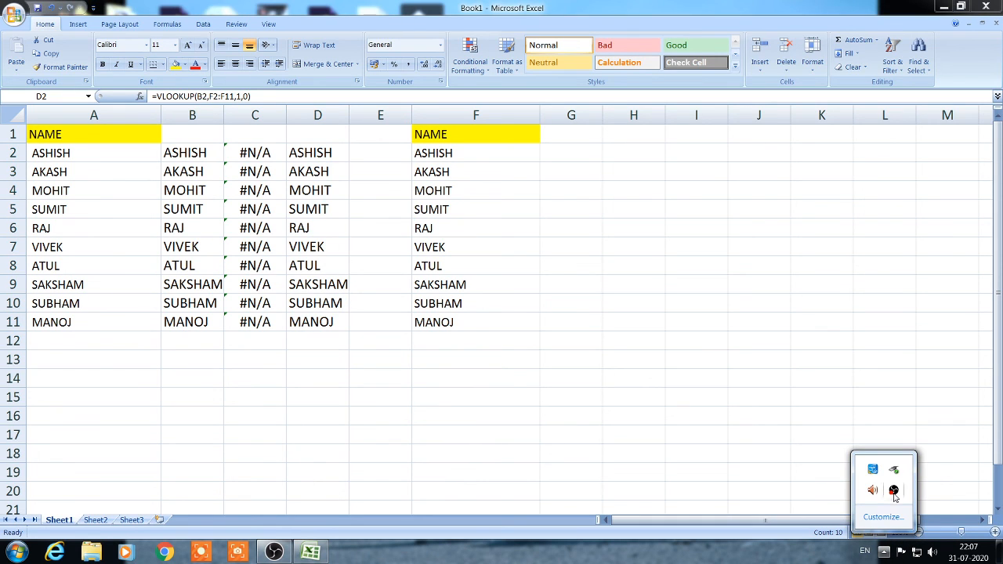